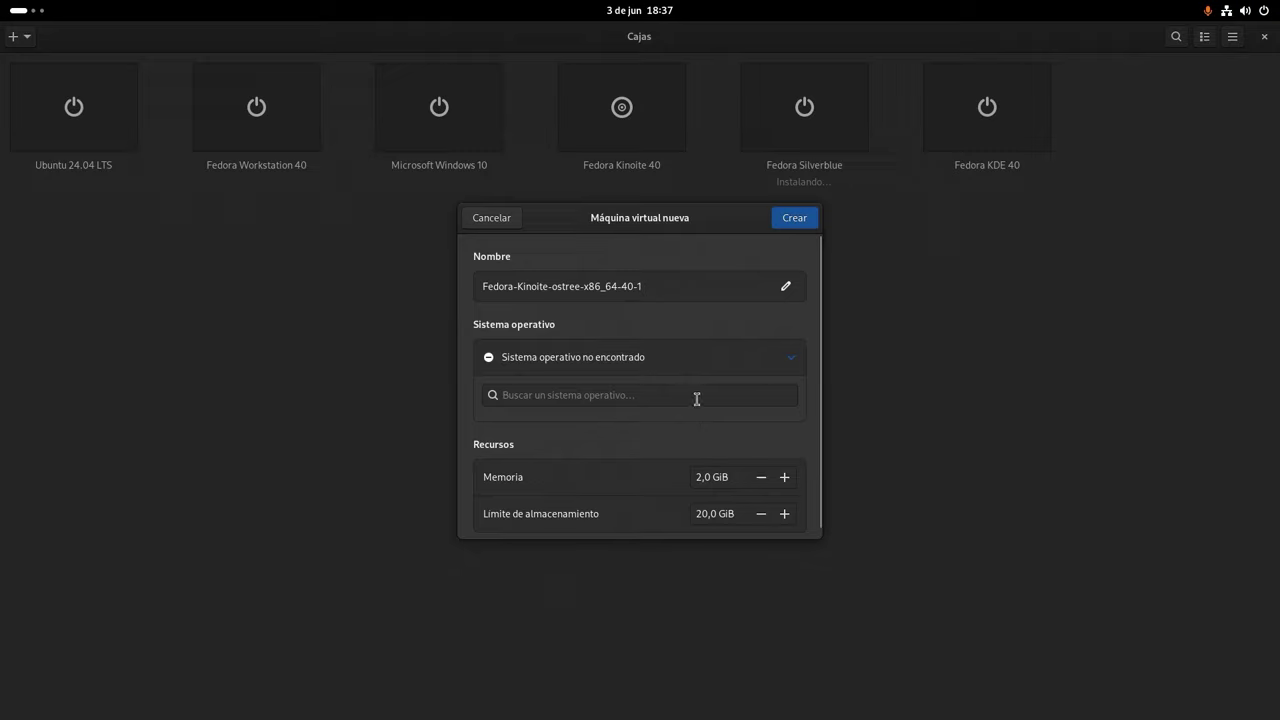
- Search for and select Fedora Silverblue 40 as the OS, with UEFI firmware
click(697, 397)
text(Silv)
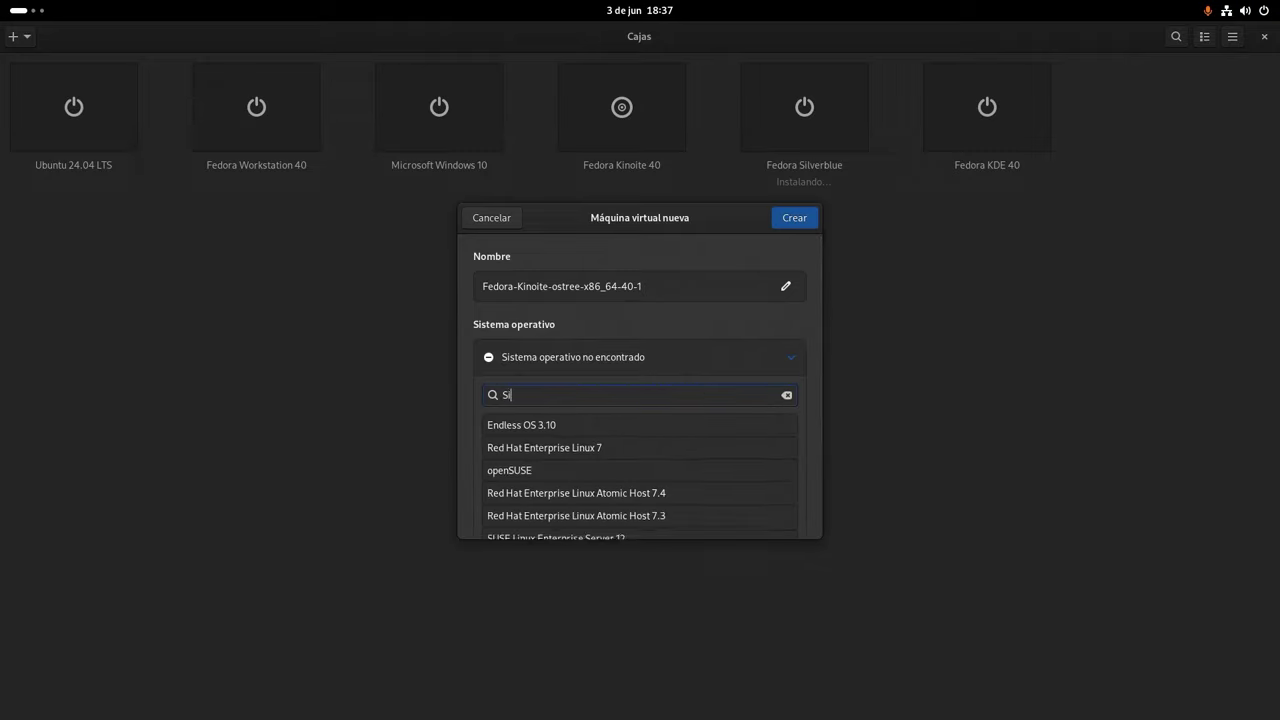
click(555, 470)
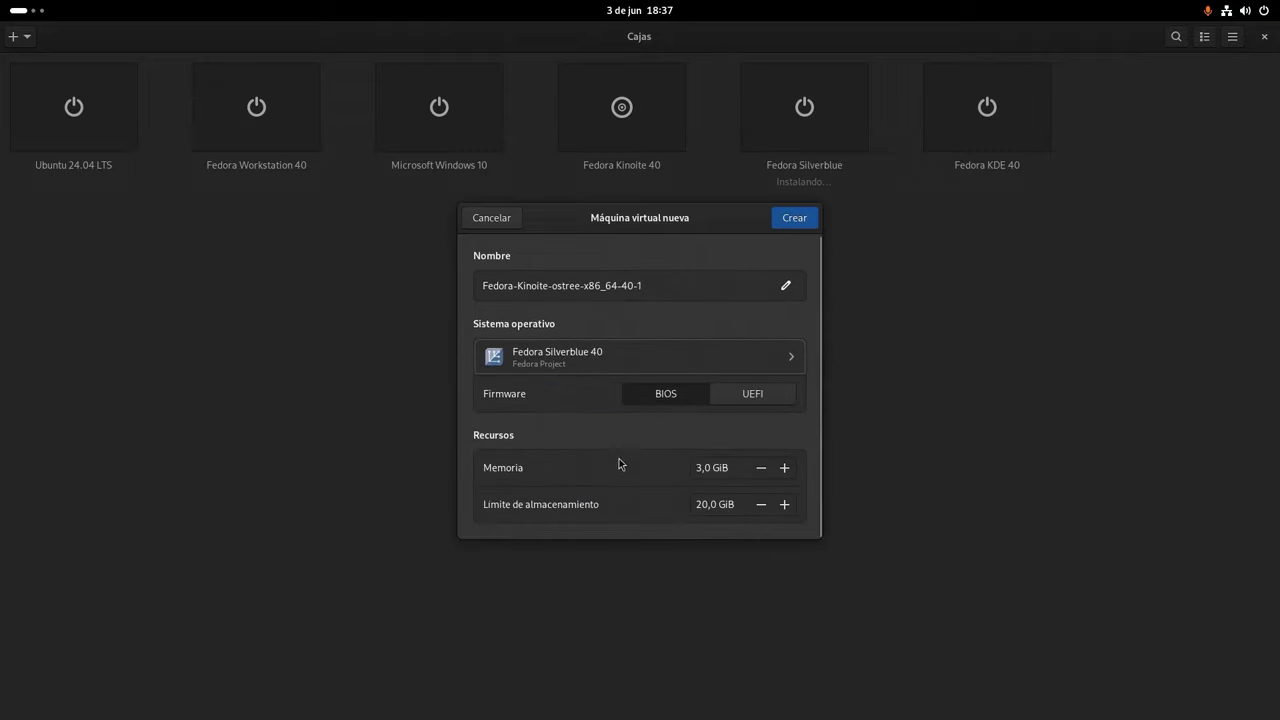
click(738, 395)
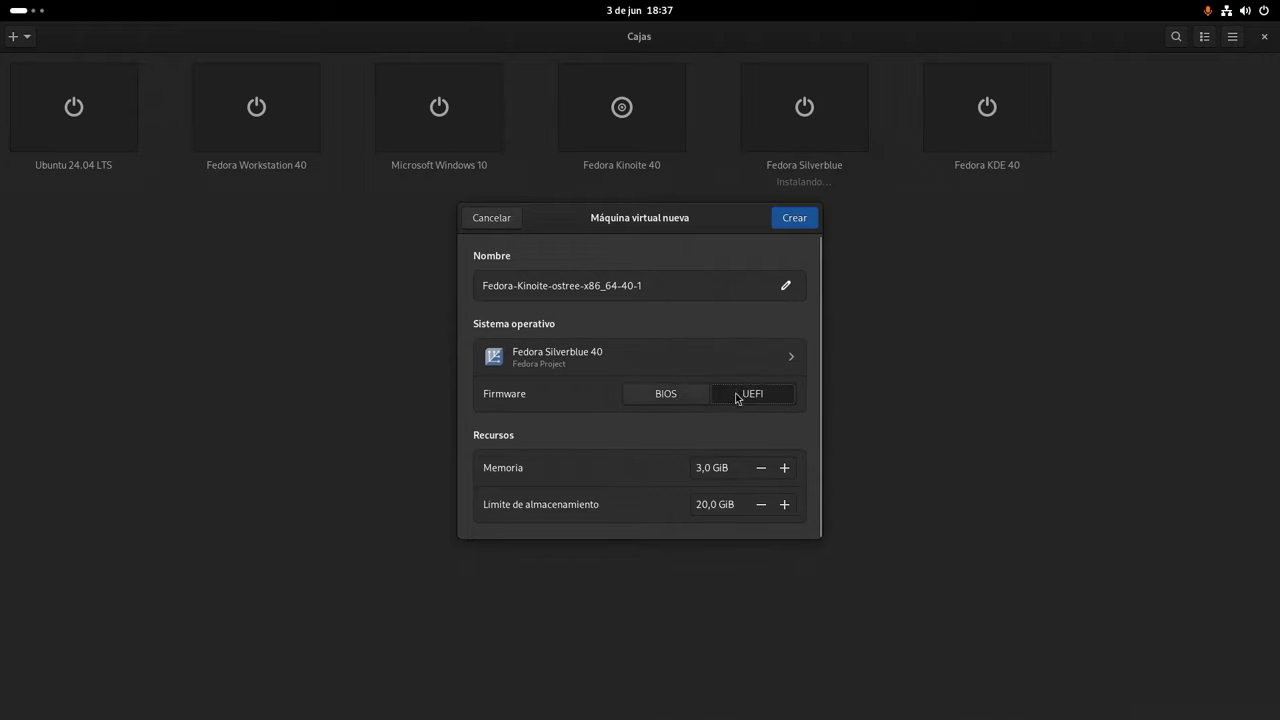
- Set memory to 8 GiB, storage to 40 GiB, and name the VM 'Fedora Kinoite 40'
click(700, 466)
text(8)
click(703, 506)
text(4)
click(652, 288)
text(Fedora Kinoi)
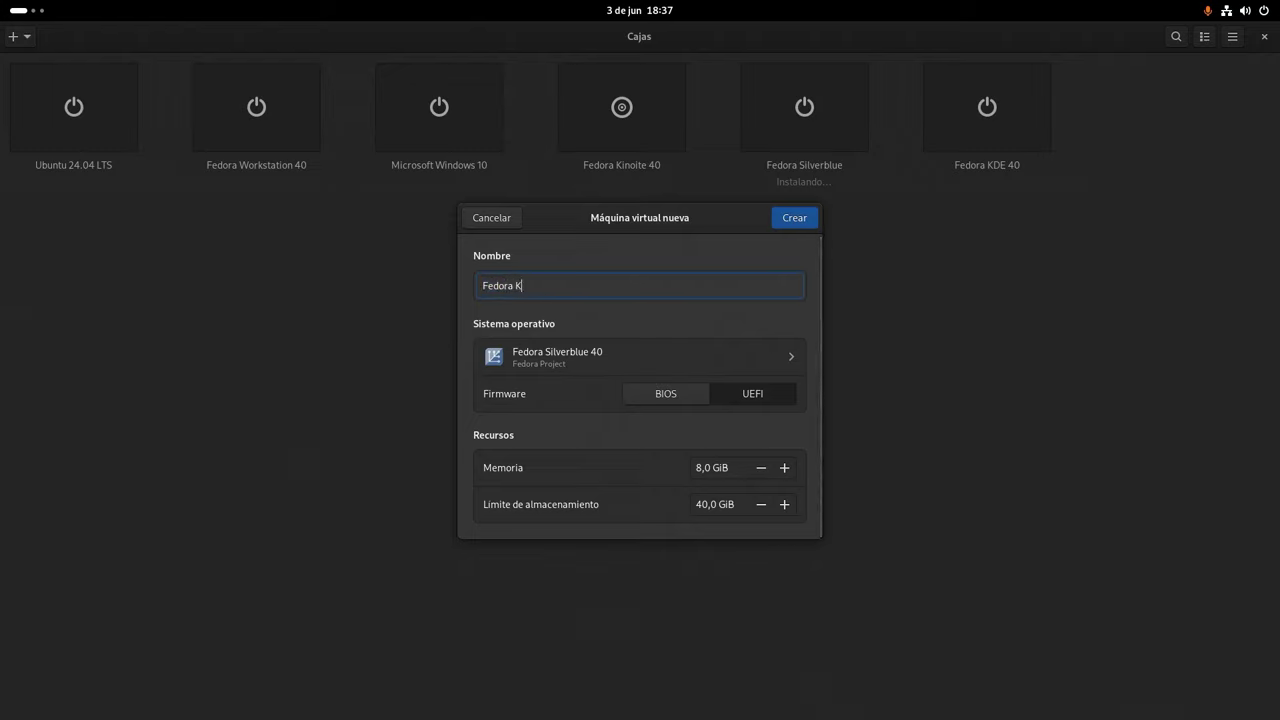
text(te 40)
- Create the Fedora Kinoite 40 VM and boot the 'Install Fedora 40' GRUB entry
click(797, 219)
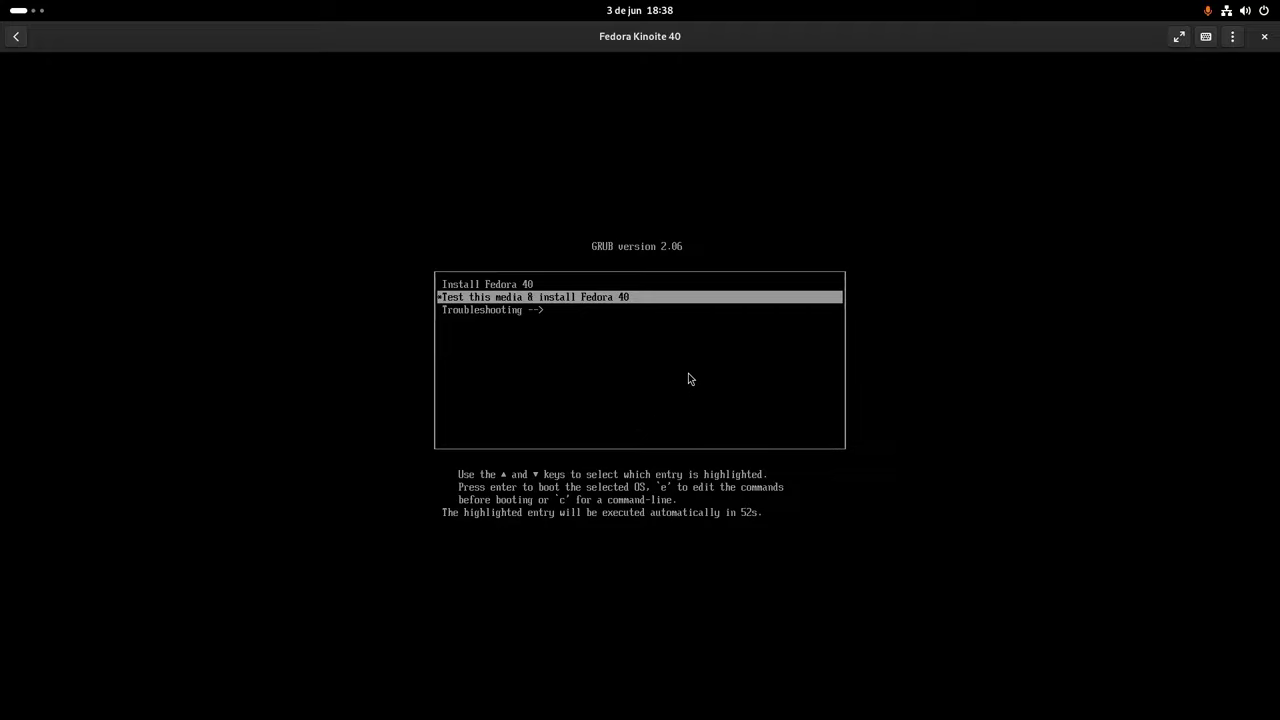
key(Up)
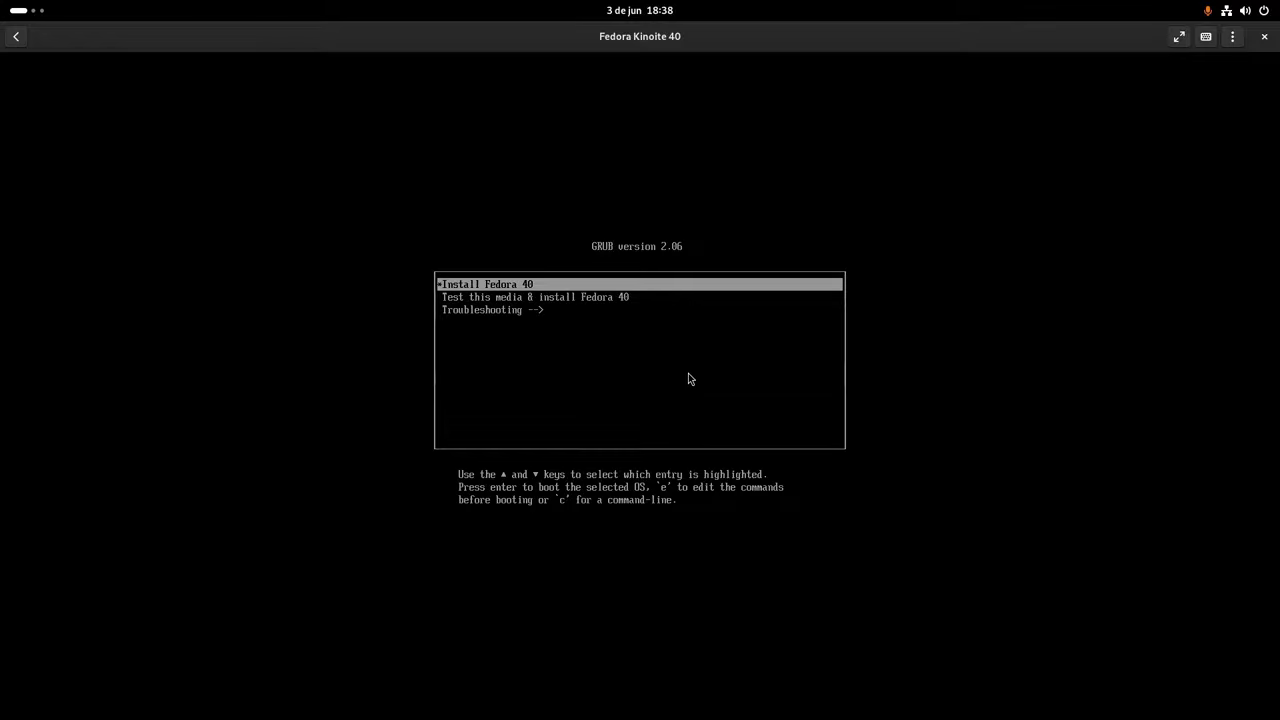
key(Return)
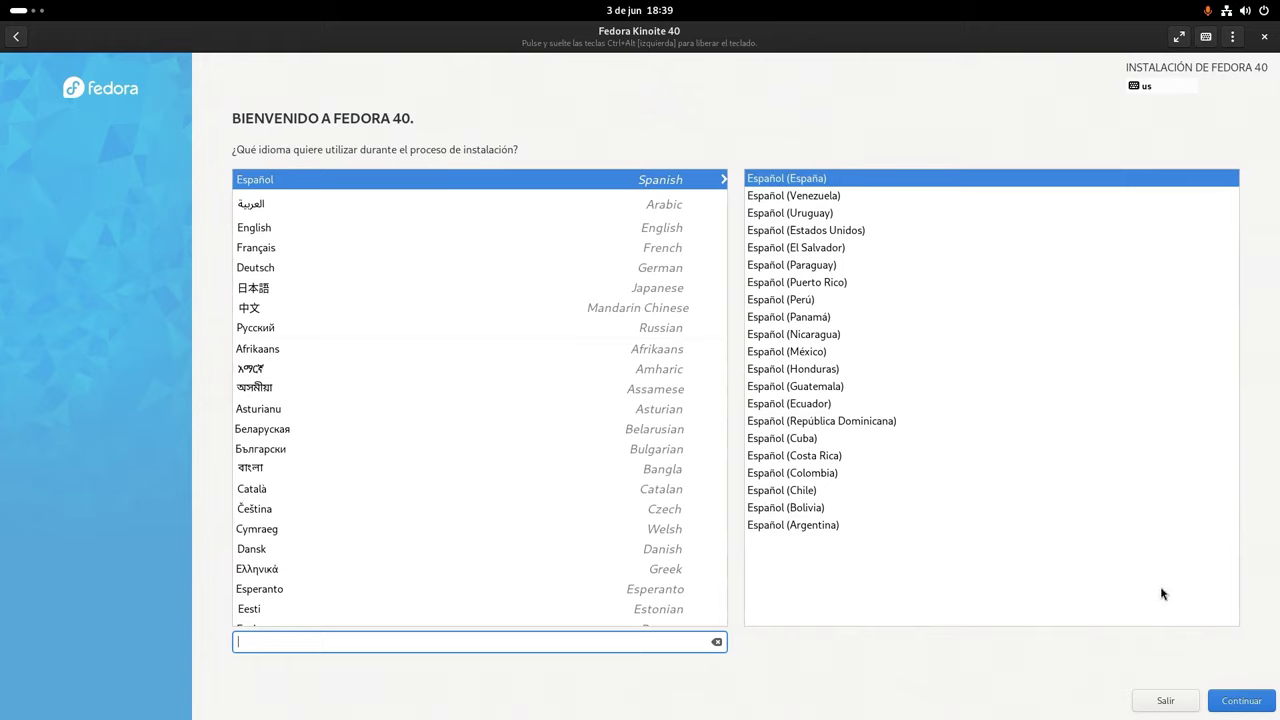
- Continue with Español (España) and keep Spanish as the only keyboard layout
click(1235, 706)
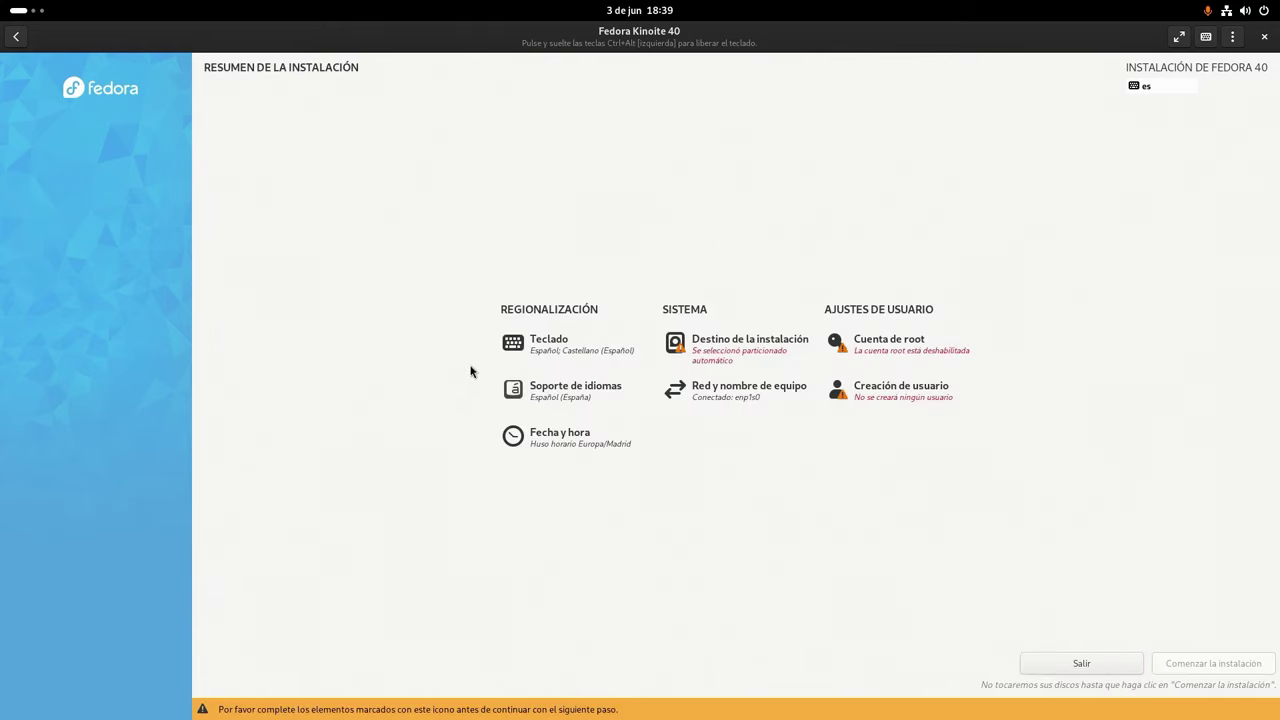
click(517, 345)
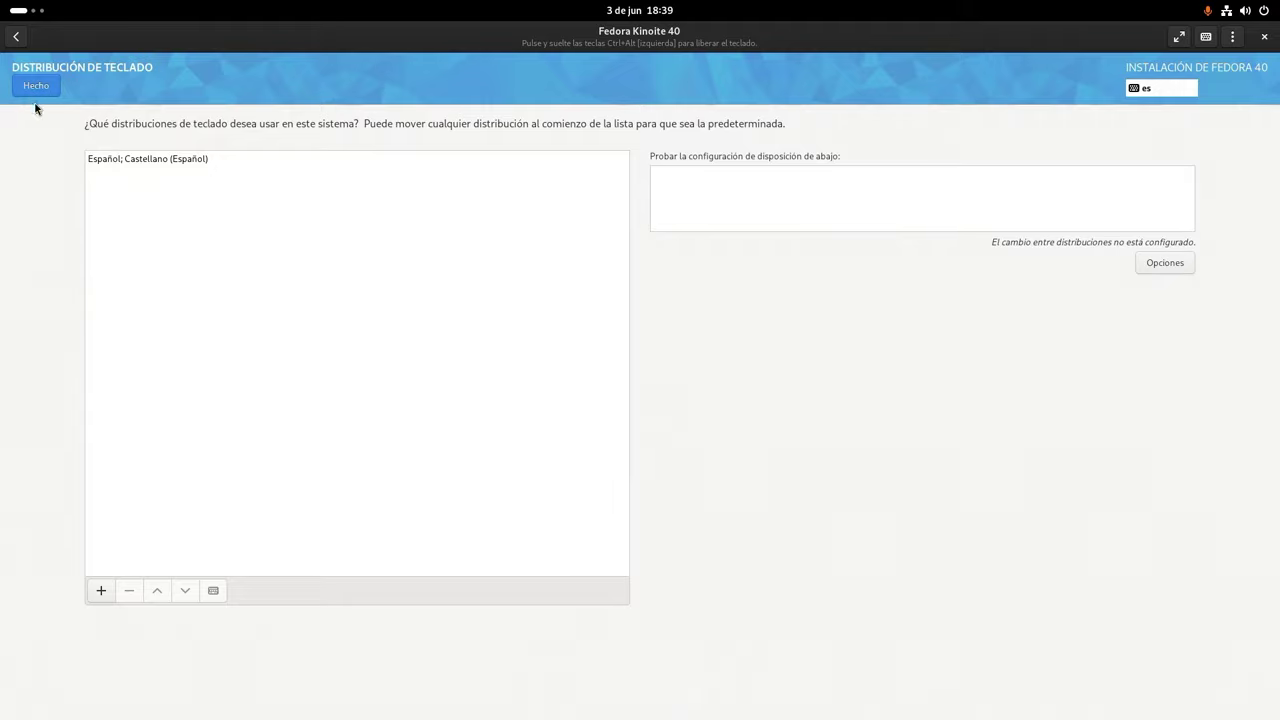
click(100, 590)
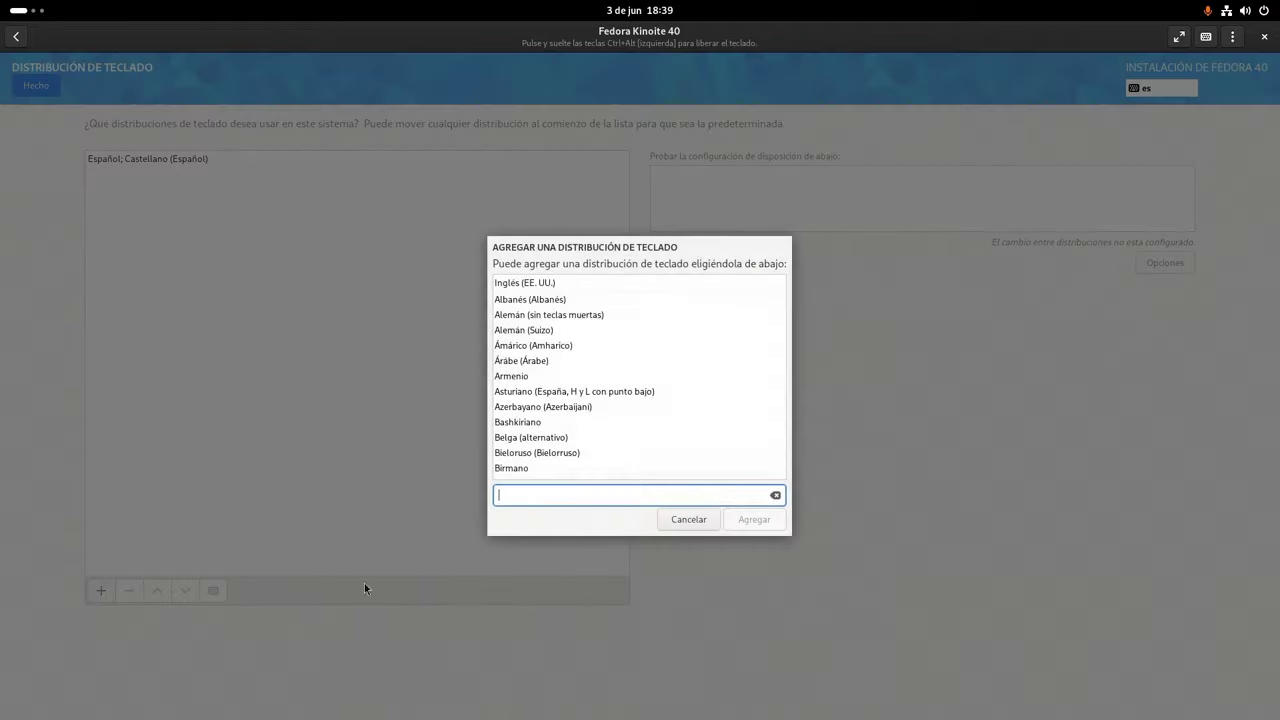
click(688, 519)
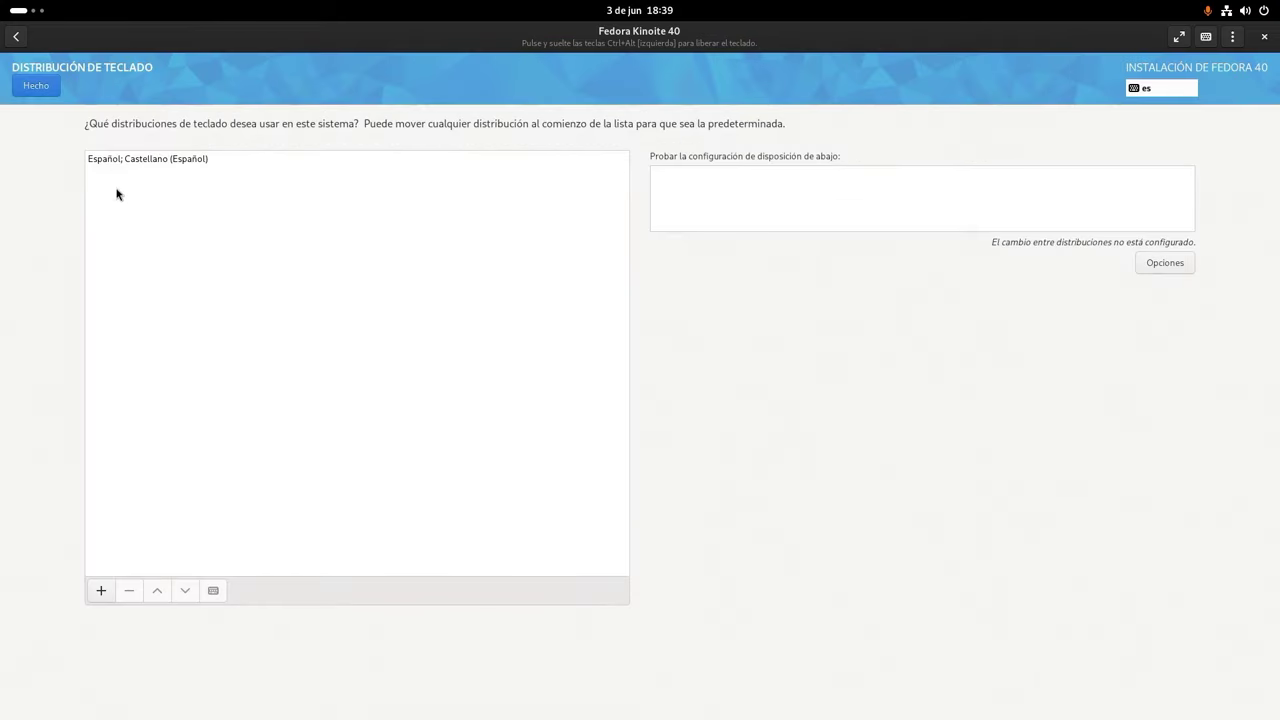
click(35, 86)
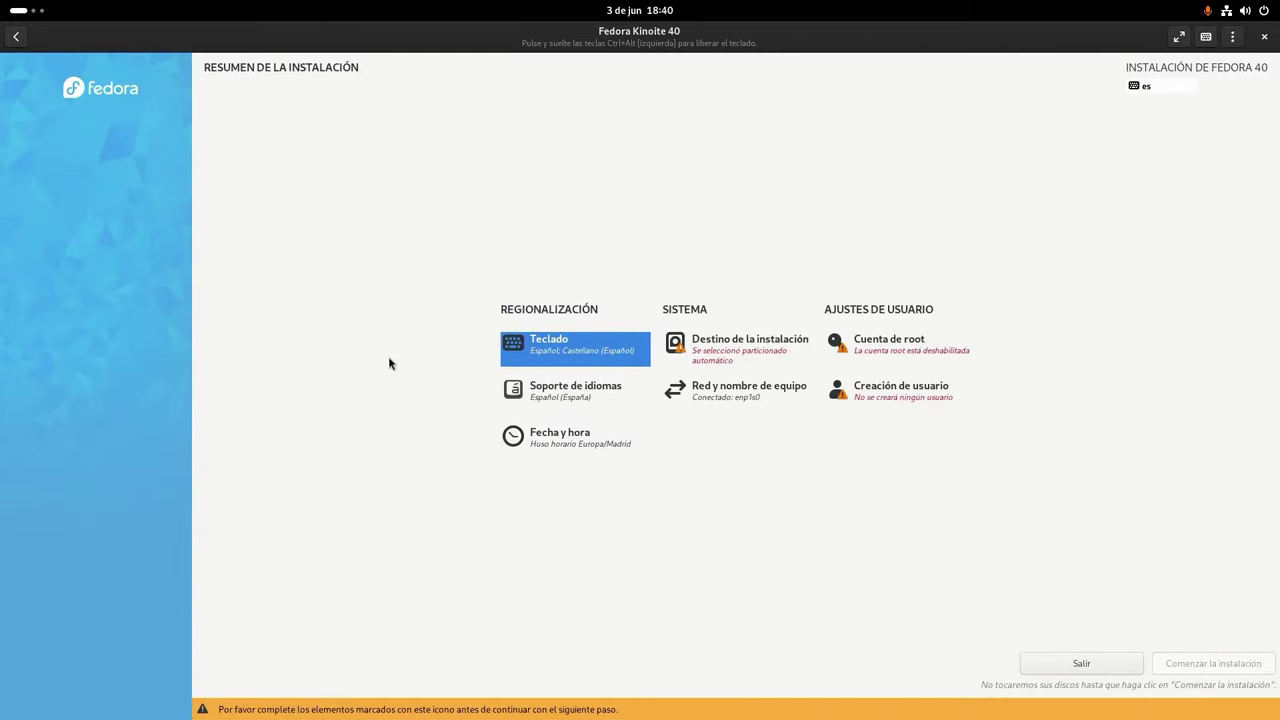
- Leave date and time unchanged and set the host name to kinoitegox
click(538, 444)
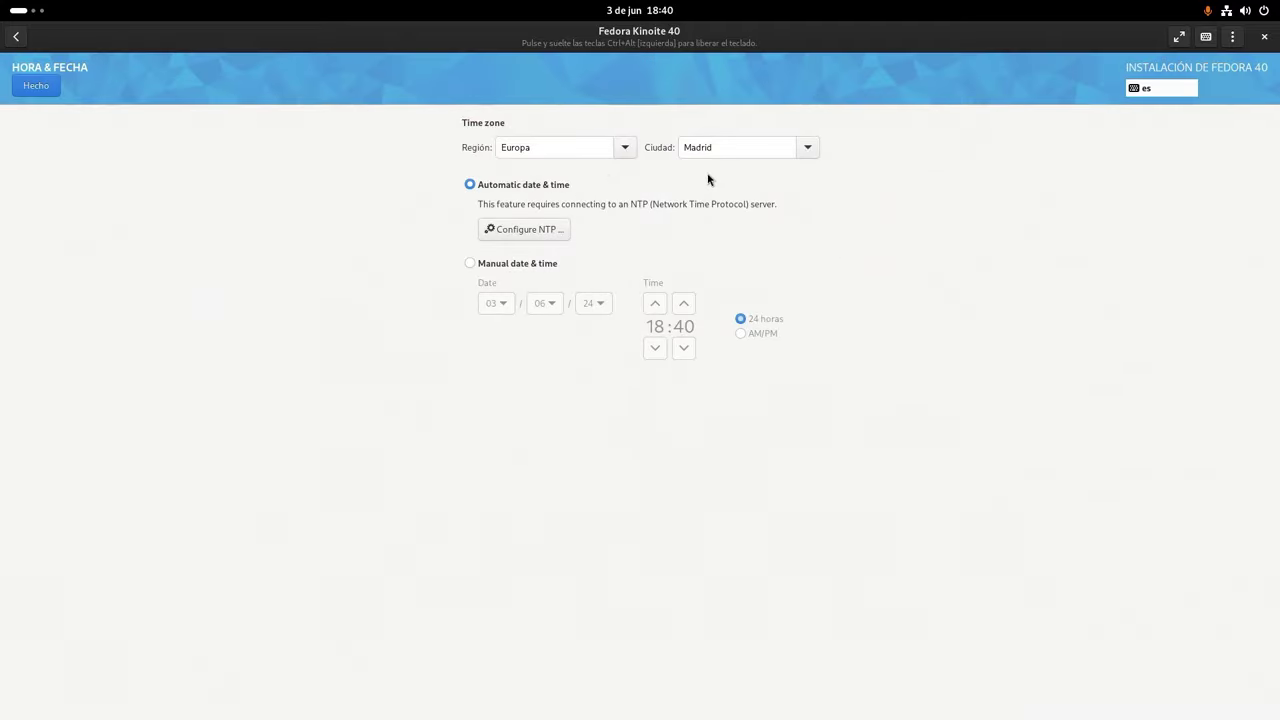
click(45, 84)
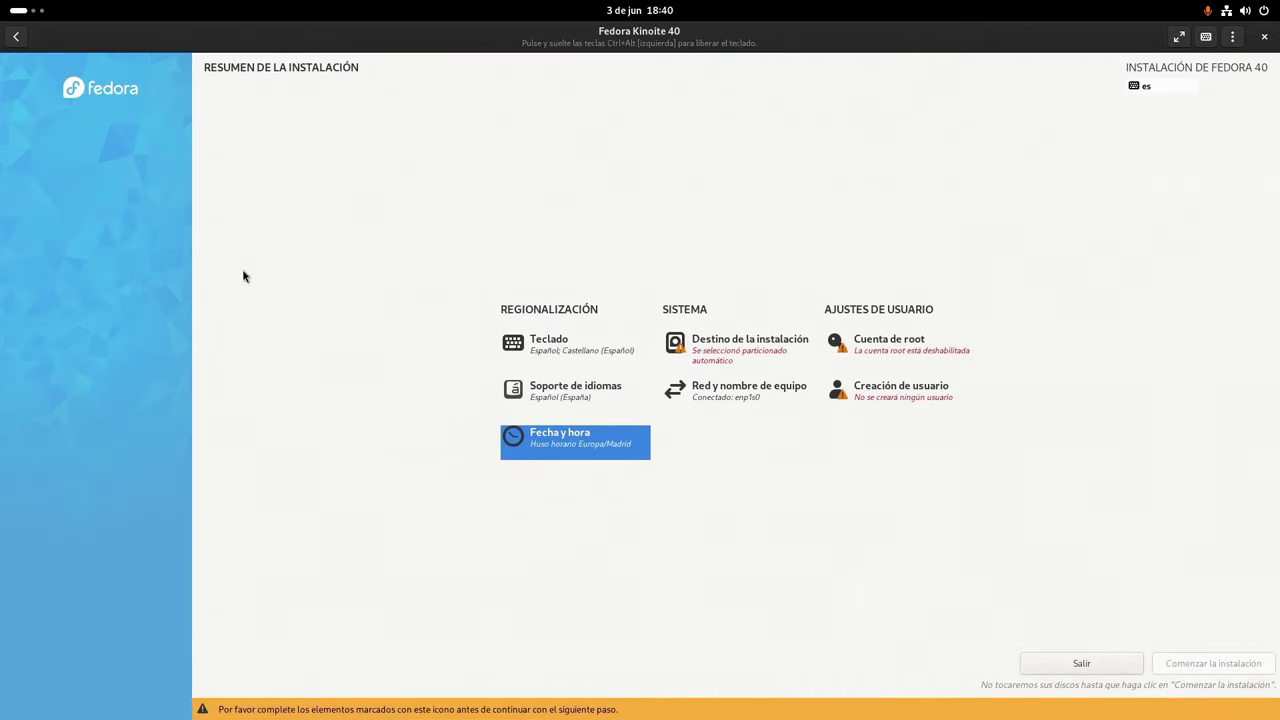
click(718, 400)
click(173, 672)
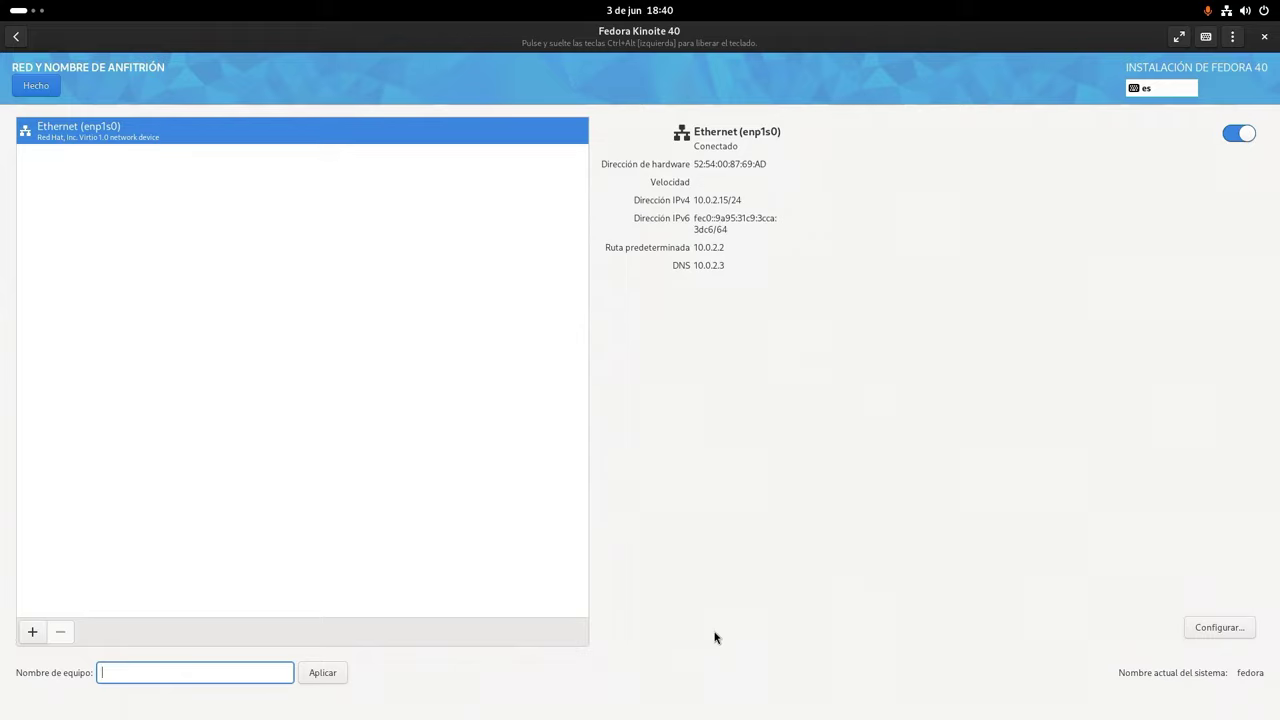
text(kinoitegox)
click(35, 87)
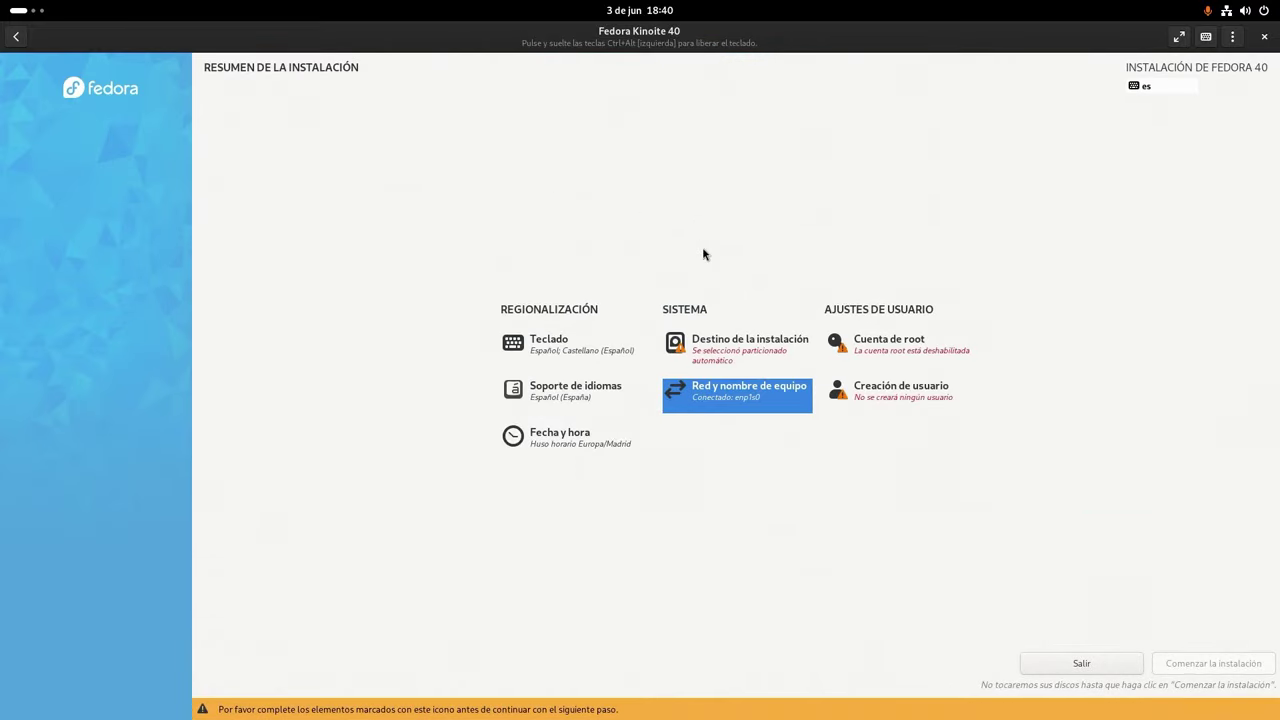
- On the 40 GiB vda installation destination, enable 'Cifrar mis datos'
click(742, 359)
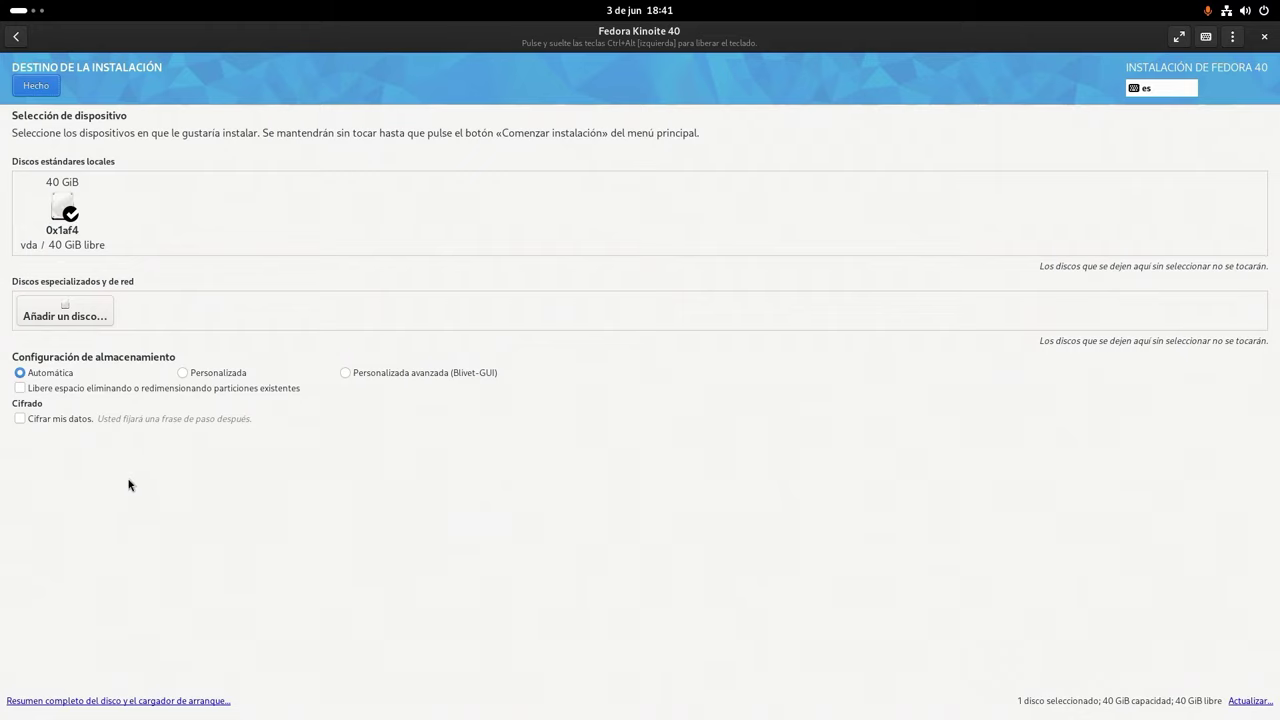
click(67, 424)
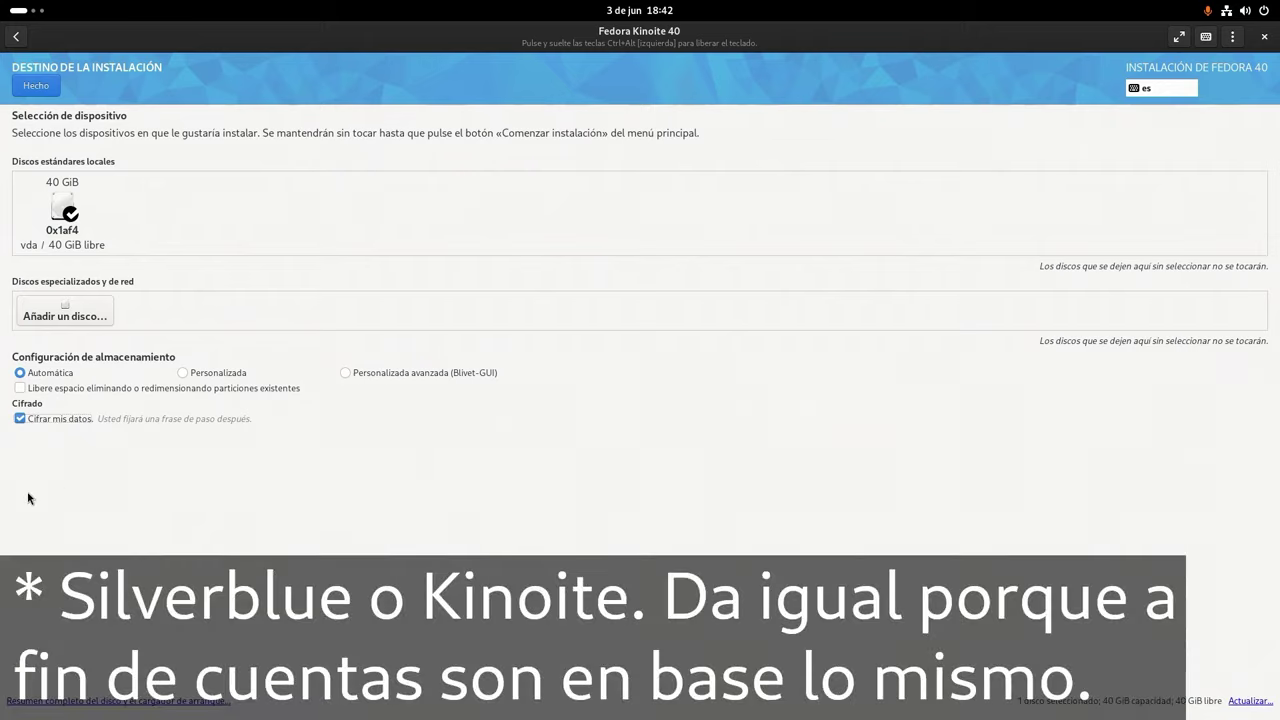
- Disable 'Cifrar mis datos' and accept automatic partitioning
click(20, 419)
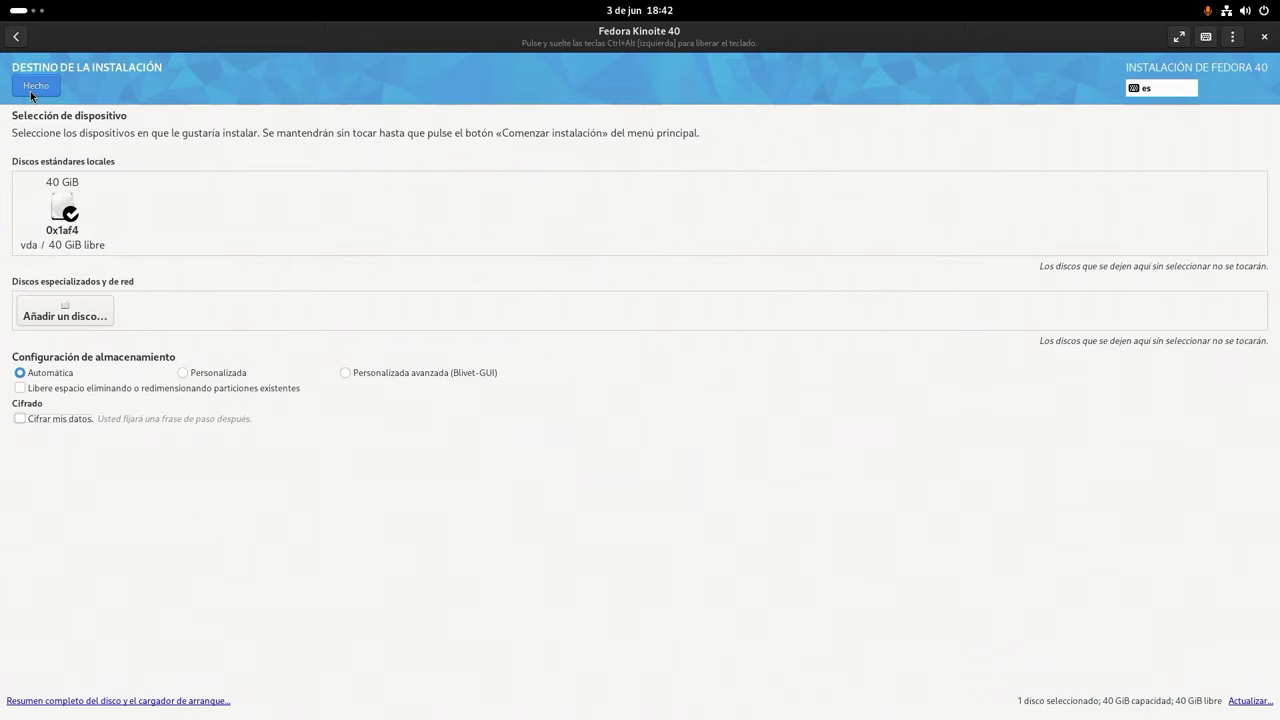
click(32, 90)
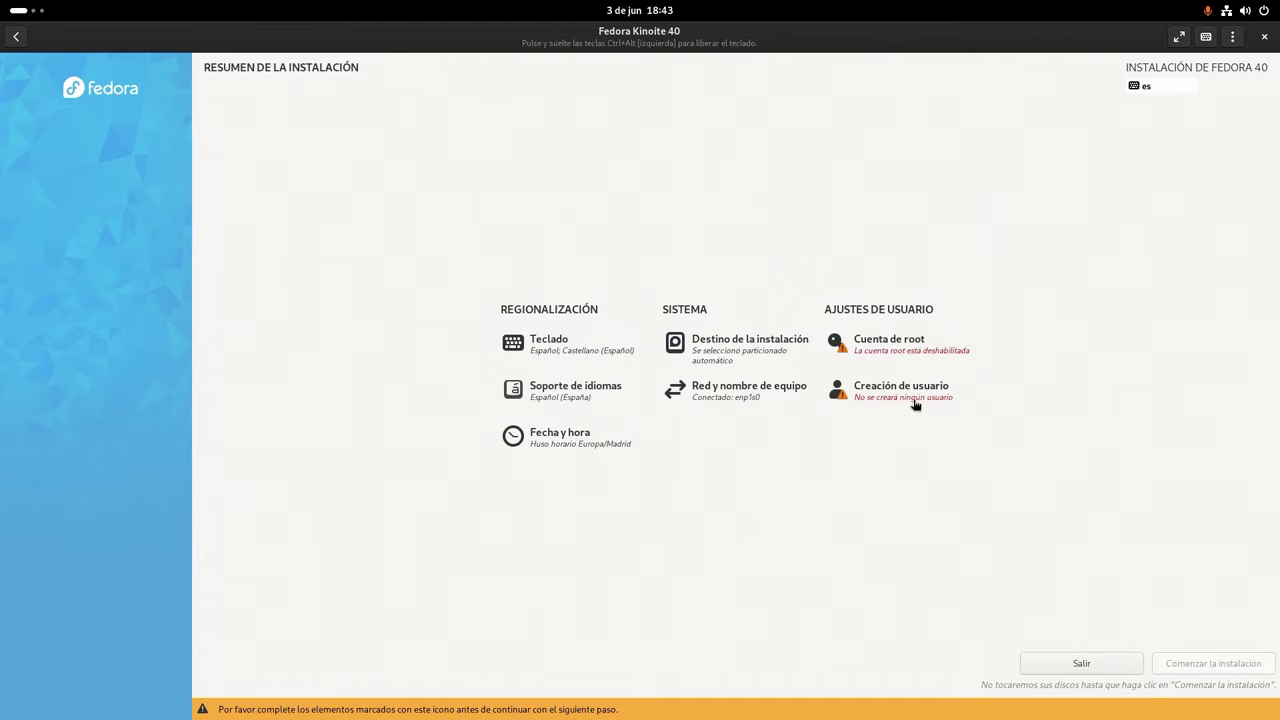
- Create an admin user with the full name, username, and a confirmed password
click(914, 404)
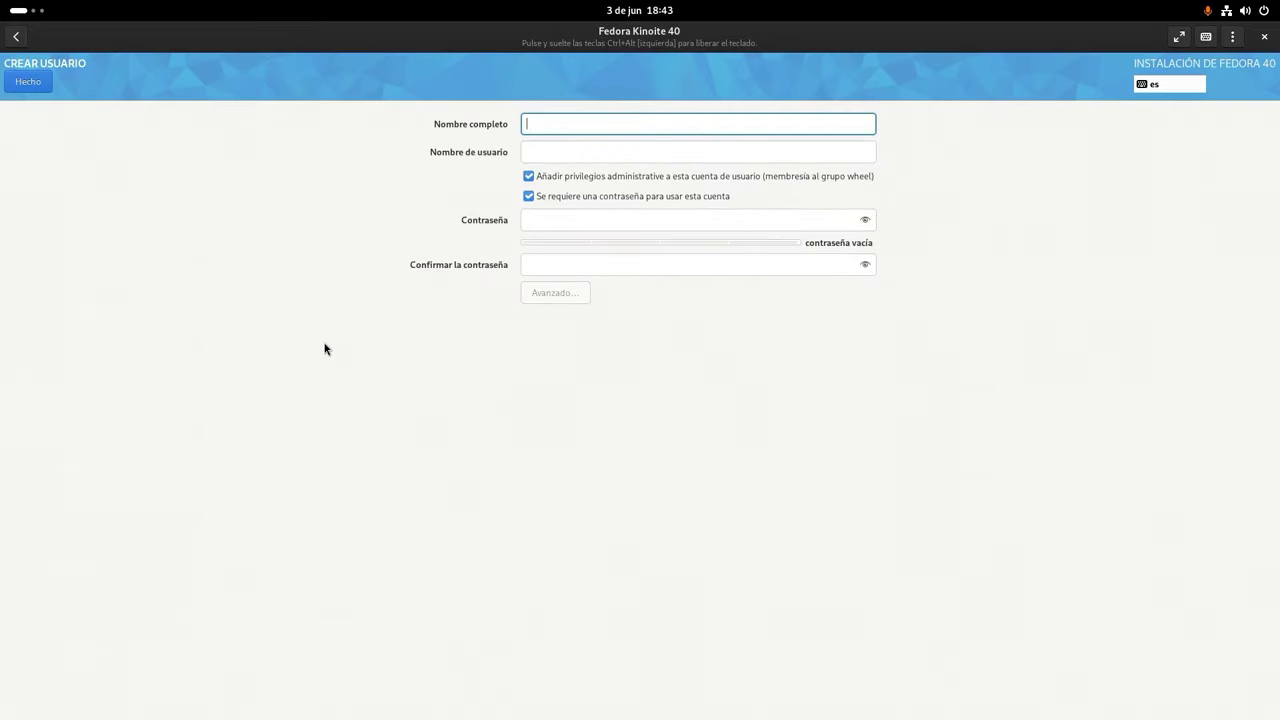
text(Eduardo )
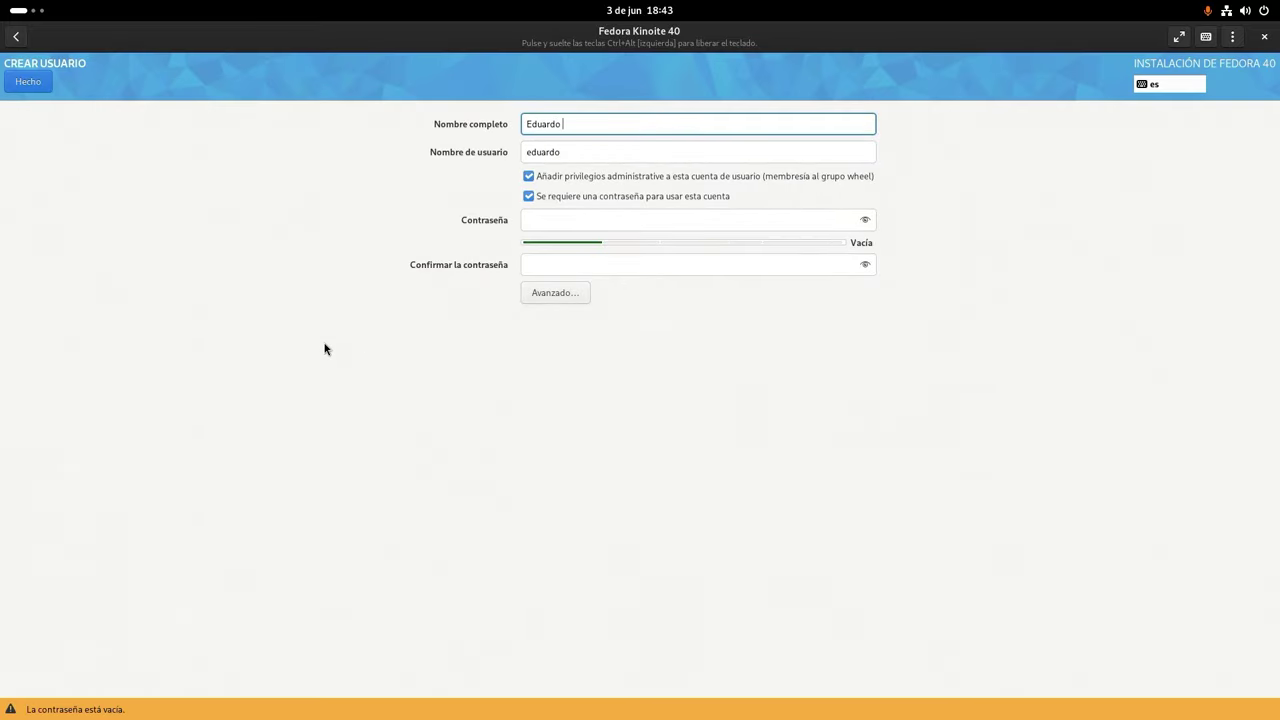
text(Medina)
key(Tab)
text(edu)
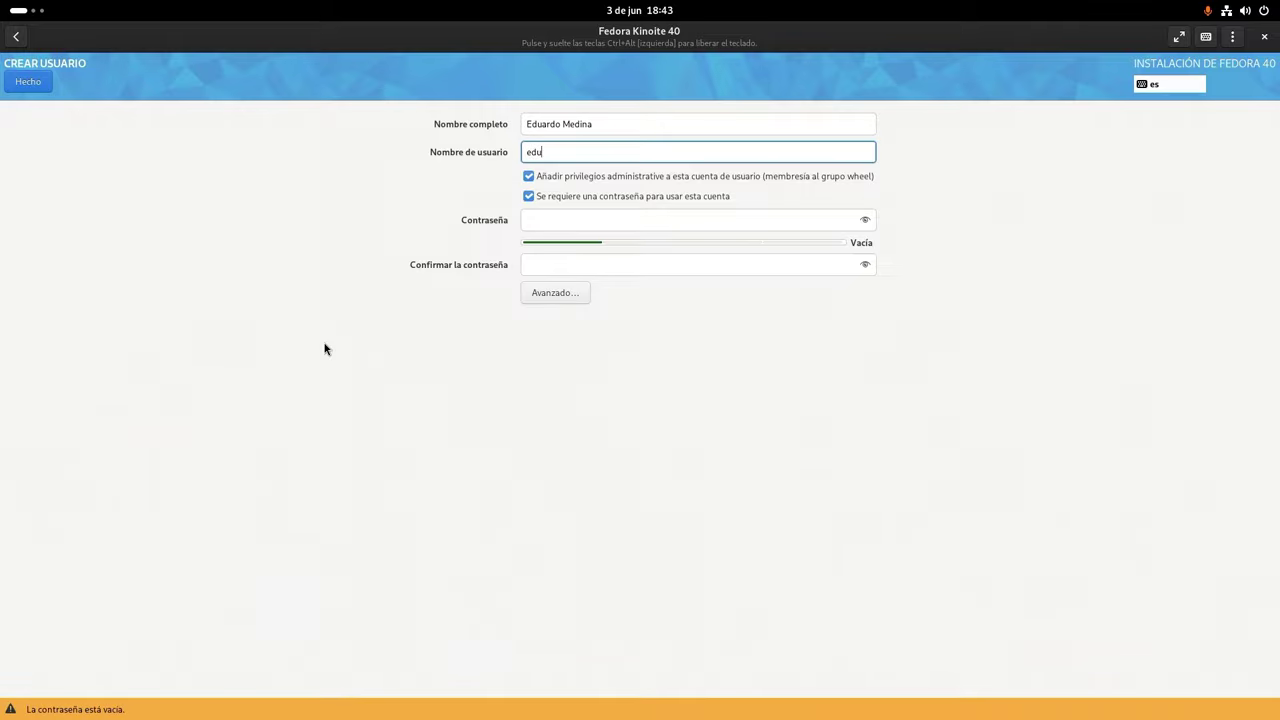
click(584, 221)
text(fedora)
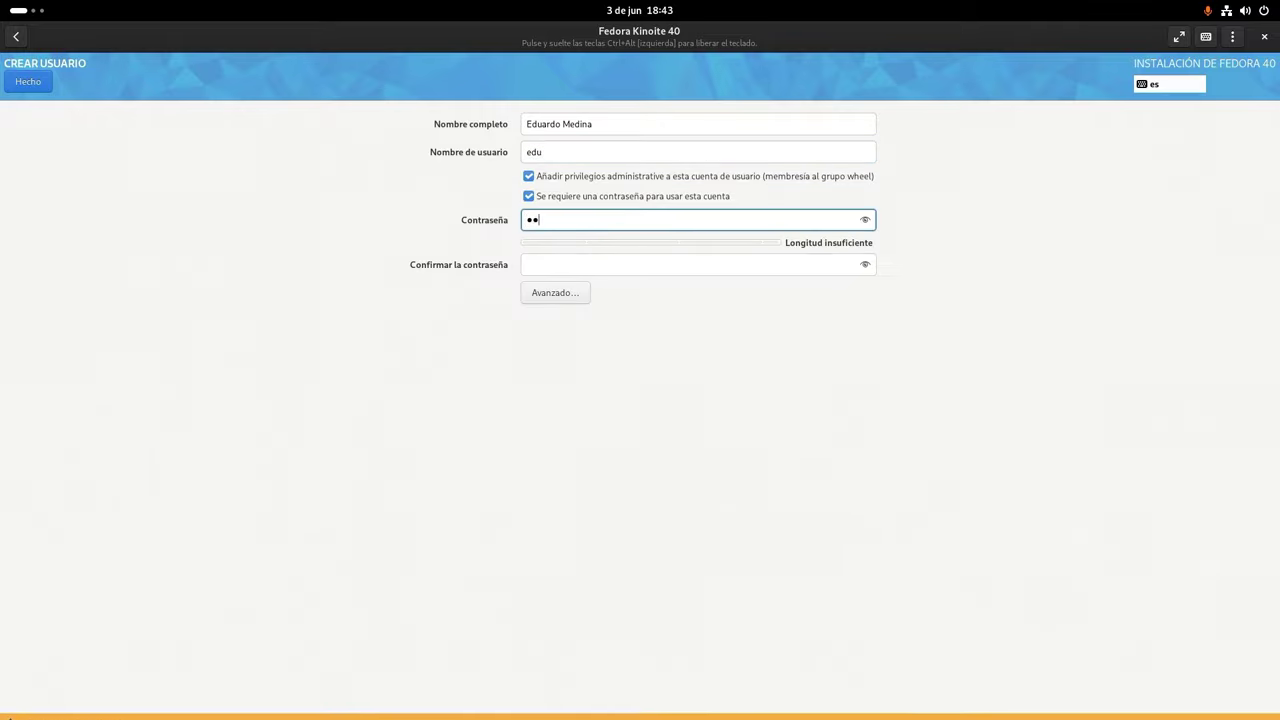
key(Tab)
text(fedora)
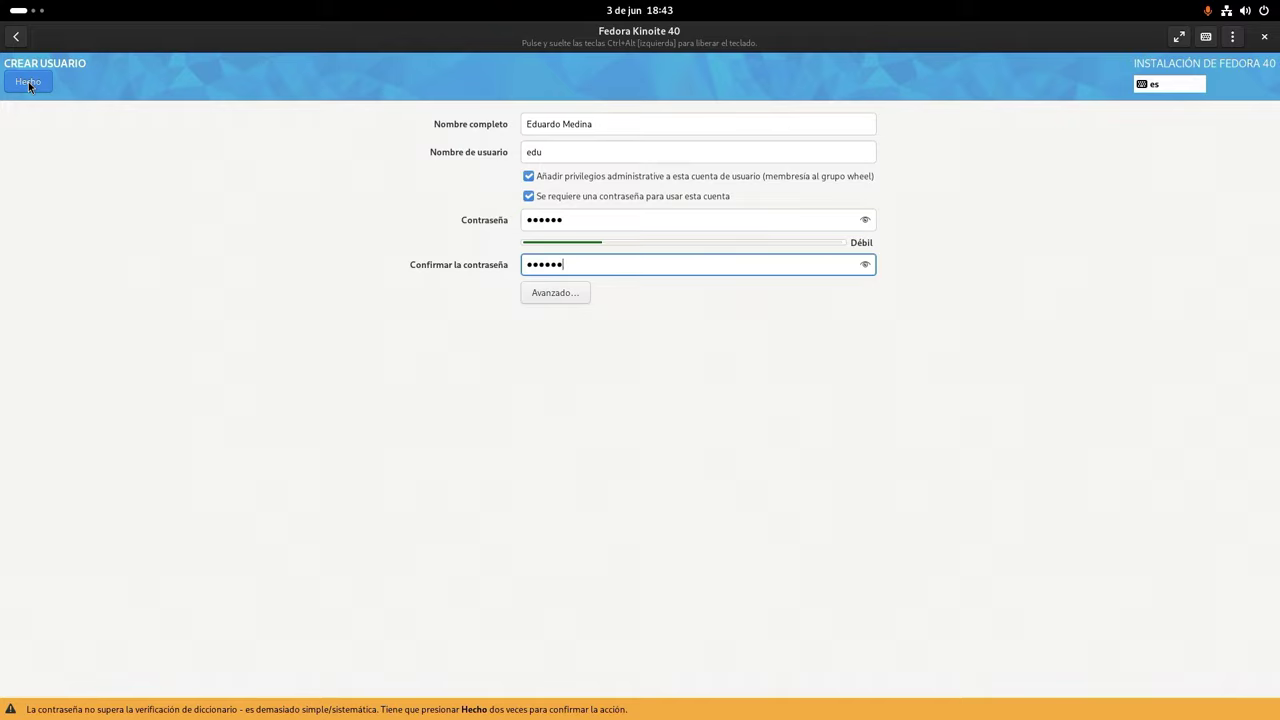
click(29, 86)
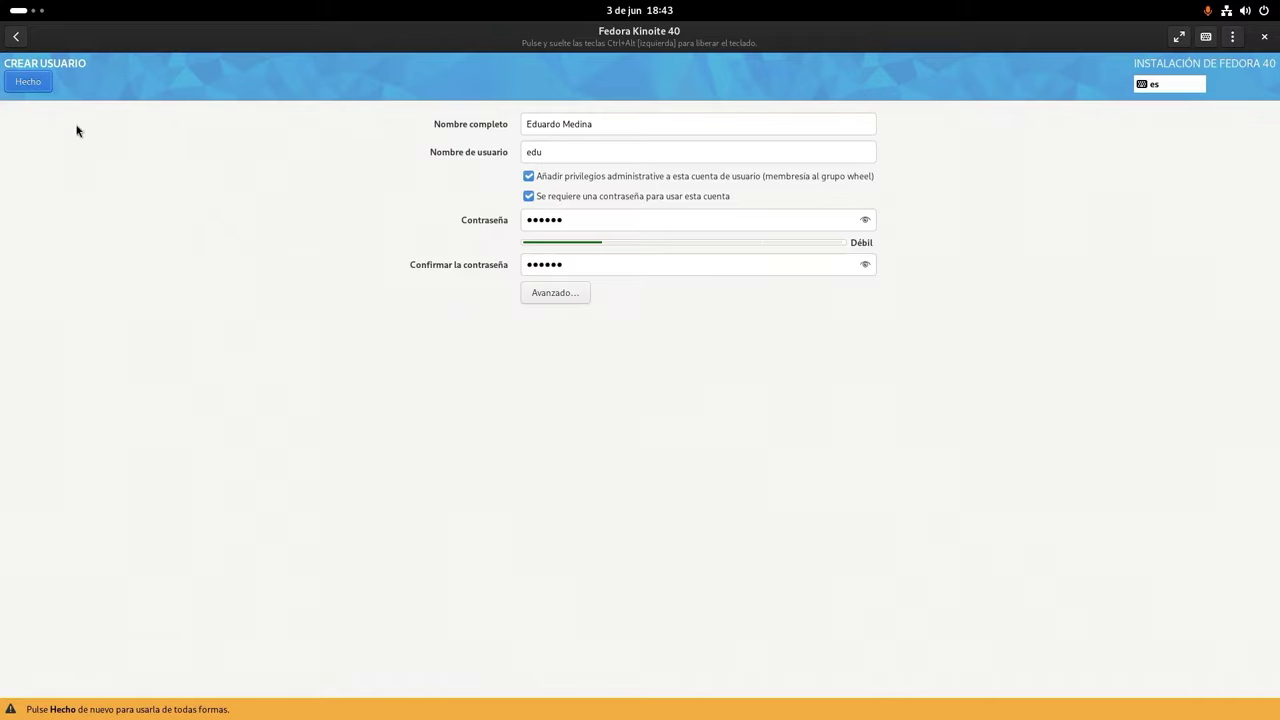
- Accept the weak password, install Fedora onto the disk, and reboot when complete
click(37, 87)
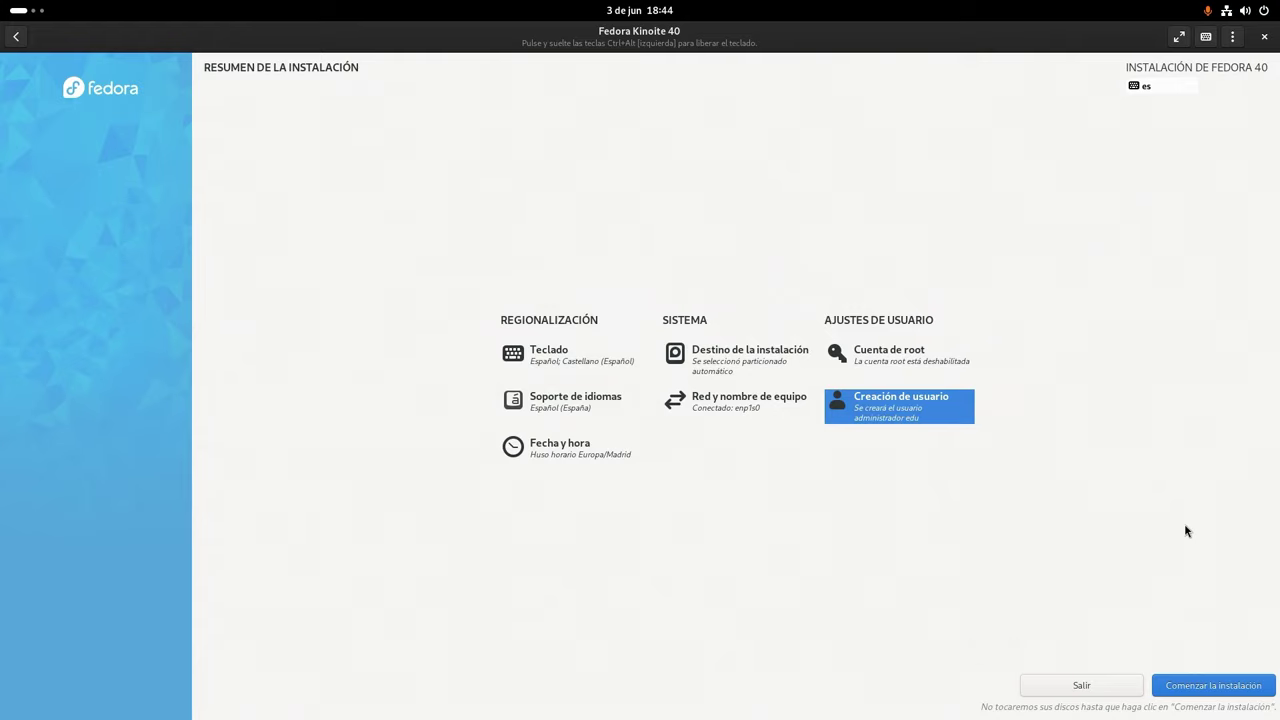
click(1227, 690)
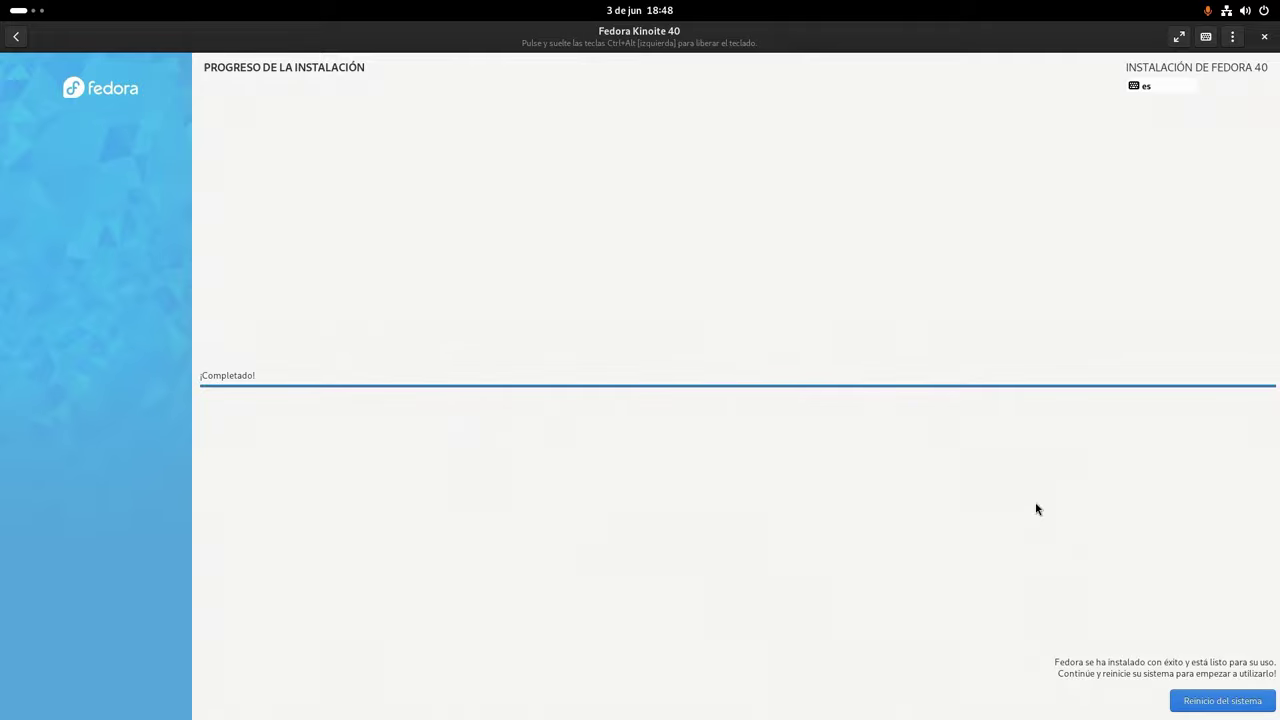
click(1180, 698)
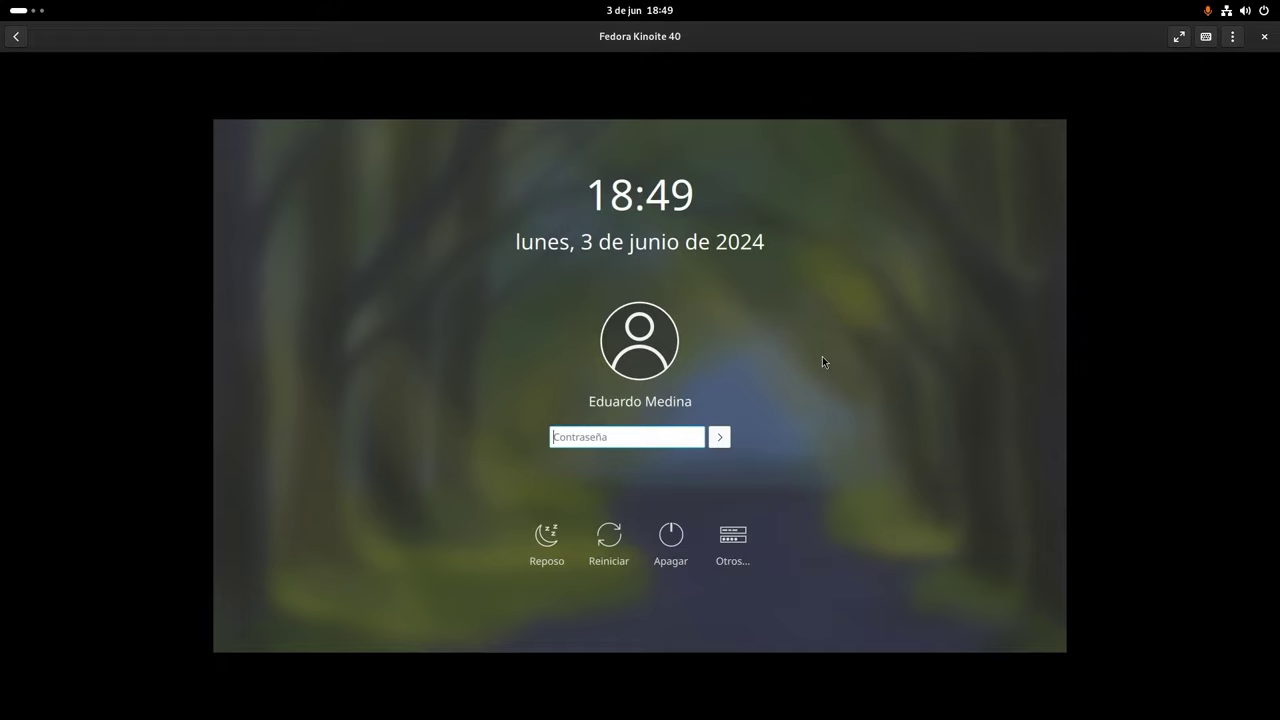
- Log in with the user's password and close the Centro de bienvenida window
text(••••••)
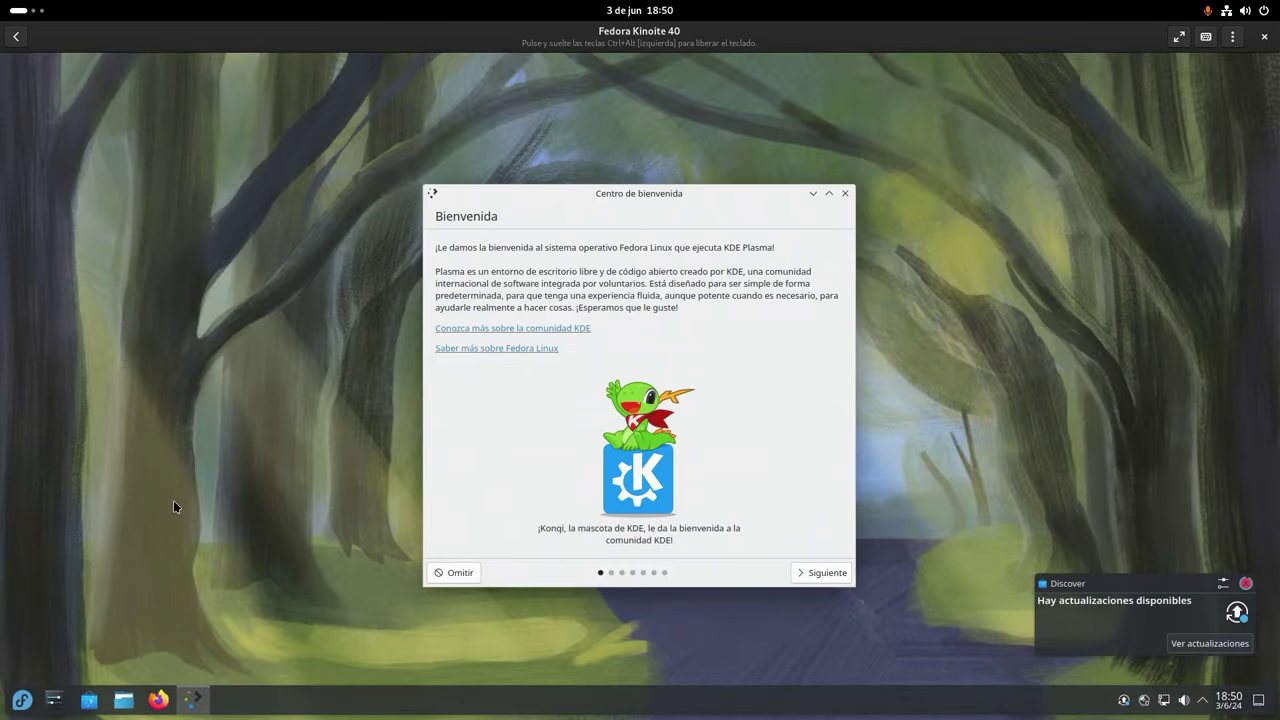
click(845, 194)
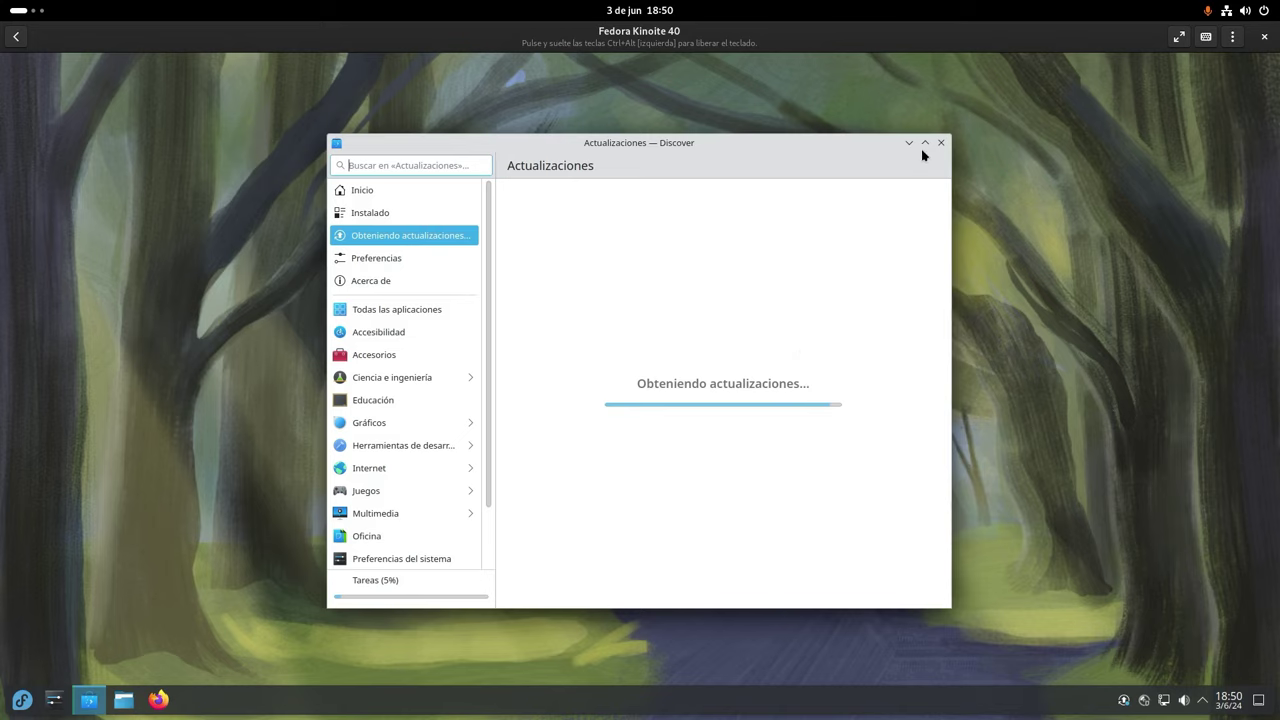
- Open Discover and install all 10 available updates
click(922, 144)
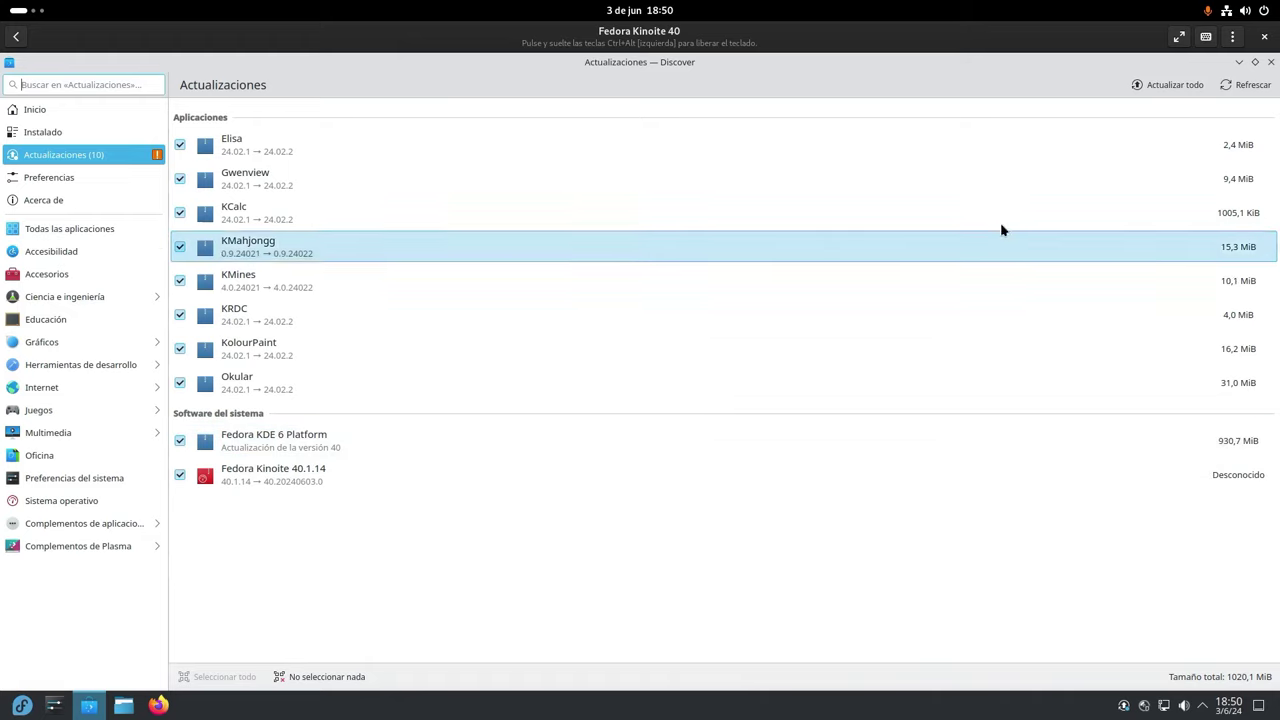
click(1157, 88)
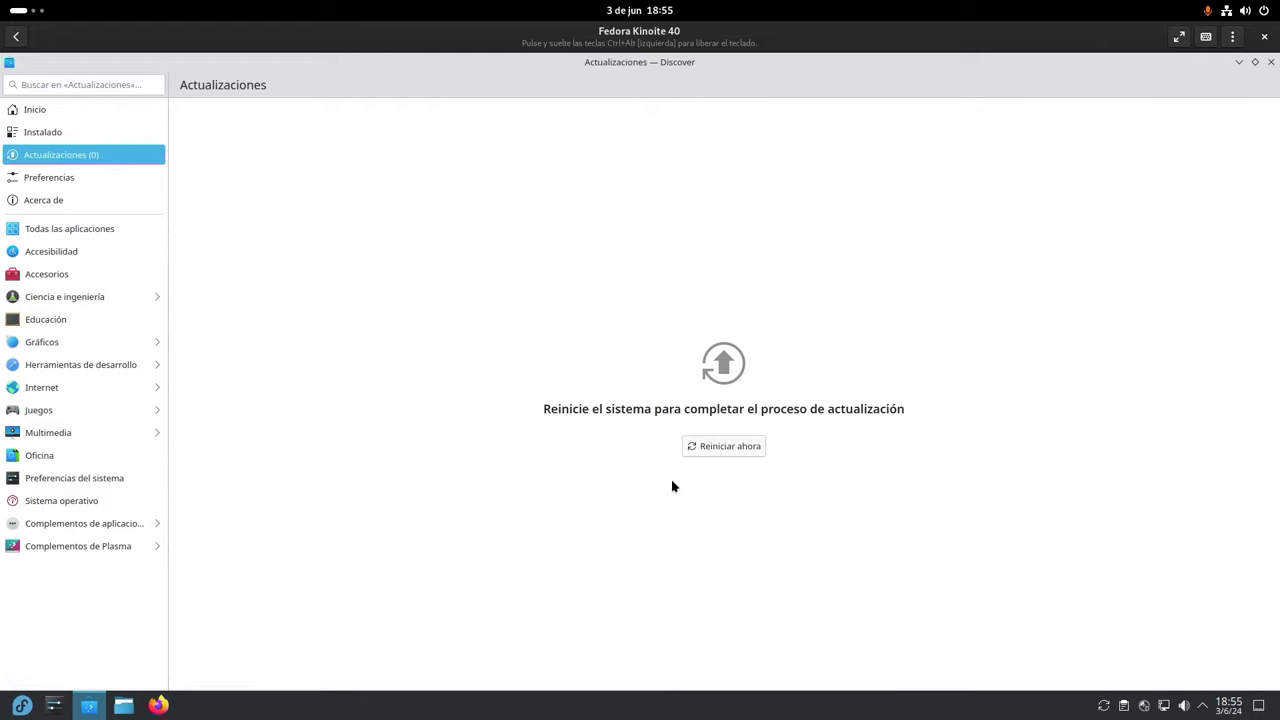
- Restart the Fedora Kinoite VM to finish the updates, then log back in with the account password
click(698, 452)
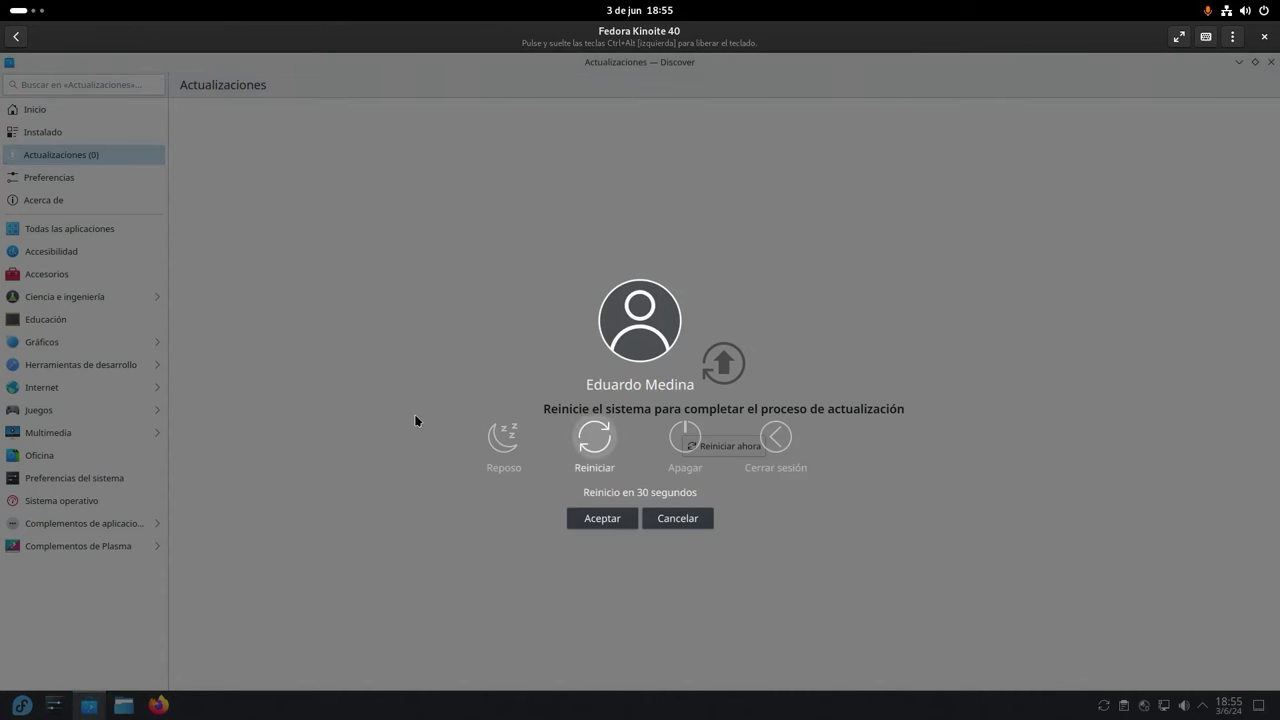
click(606, 444)
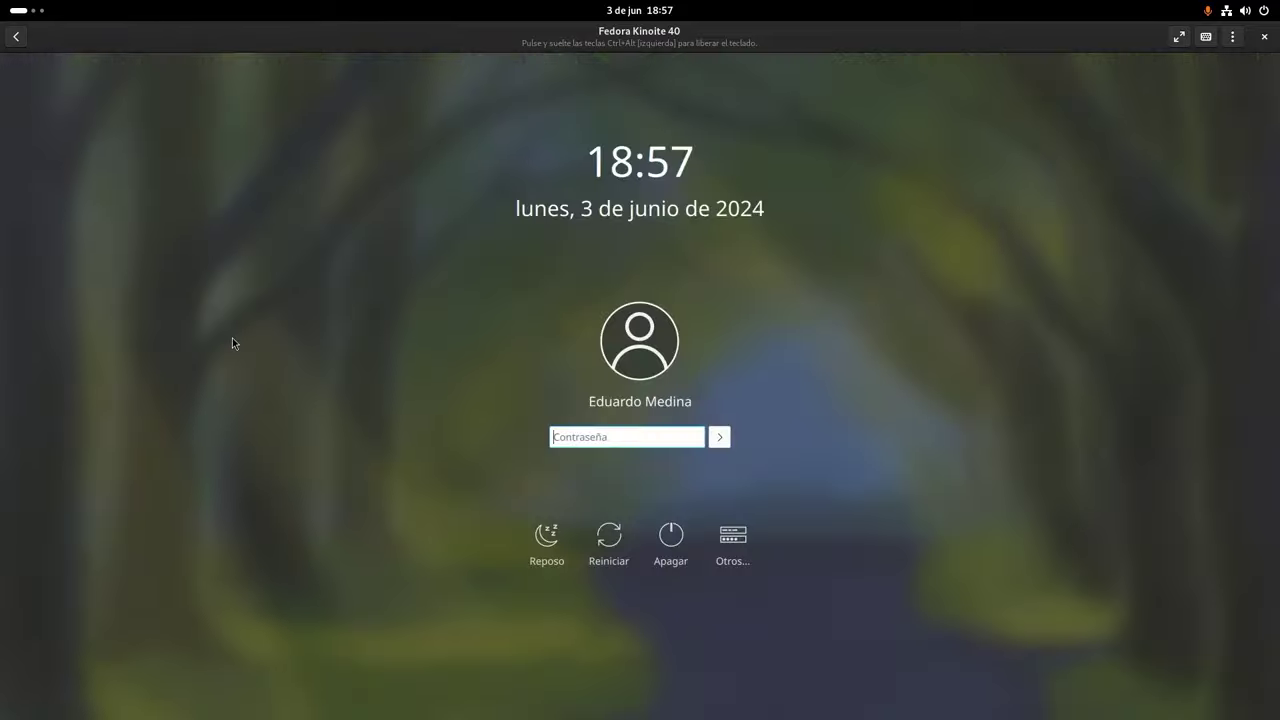
text(********)
key(Return)
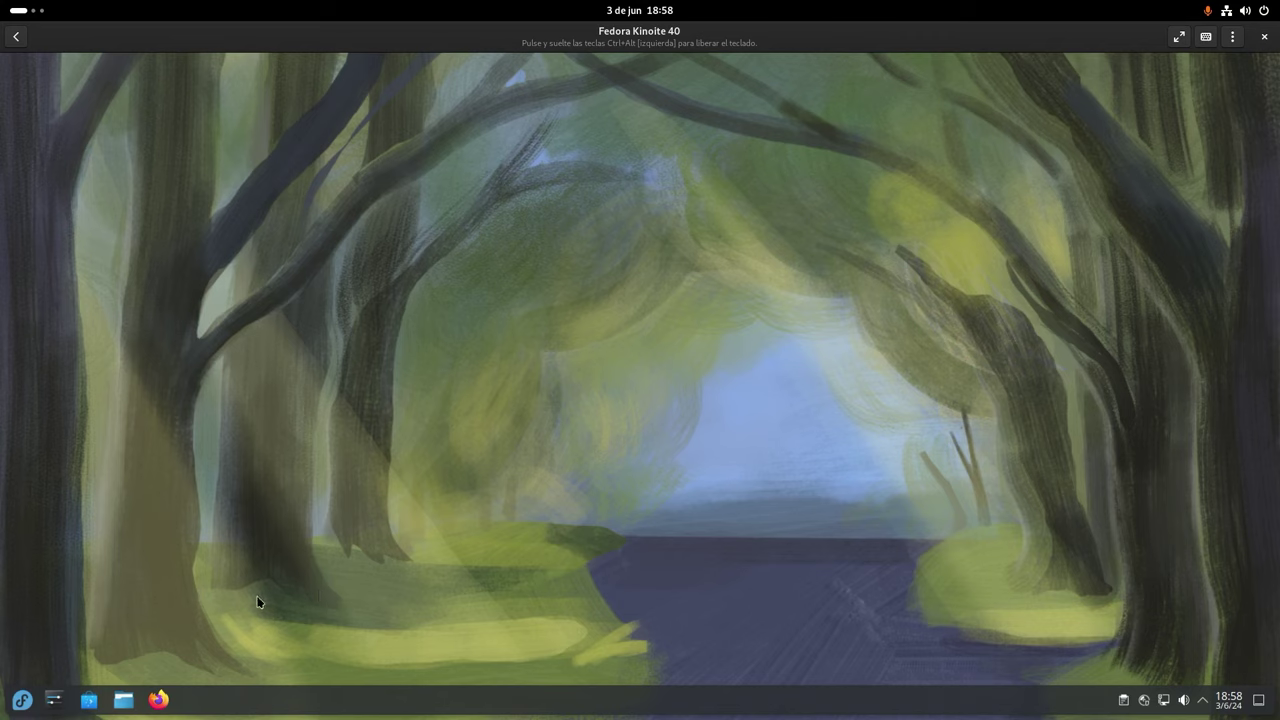
- Launch Konsole maximized with enlarged text and clear the terminal
click(30, 699)
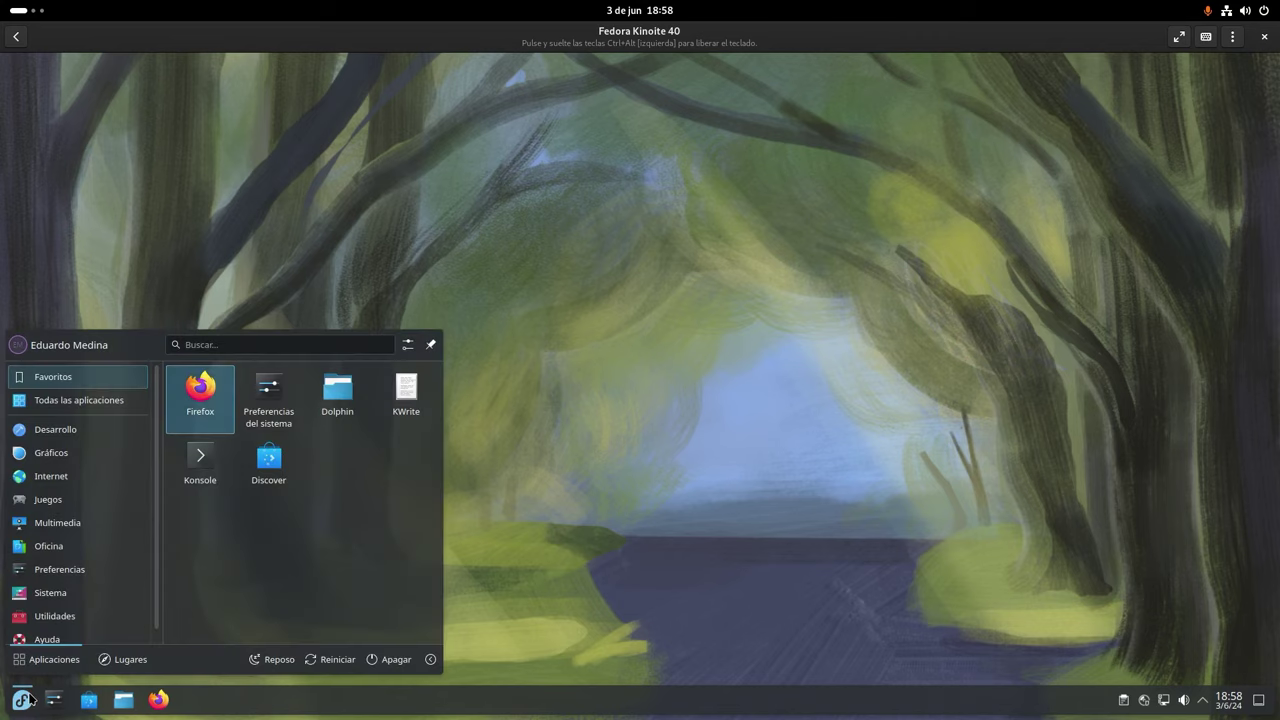
click(209, 467)
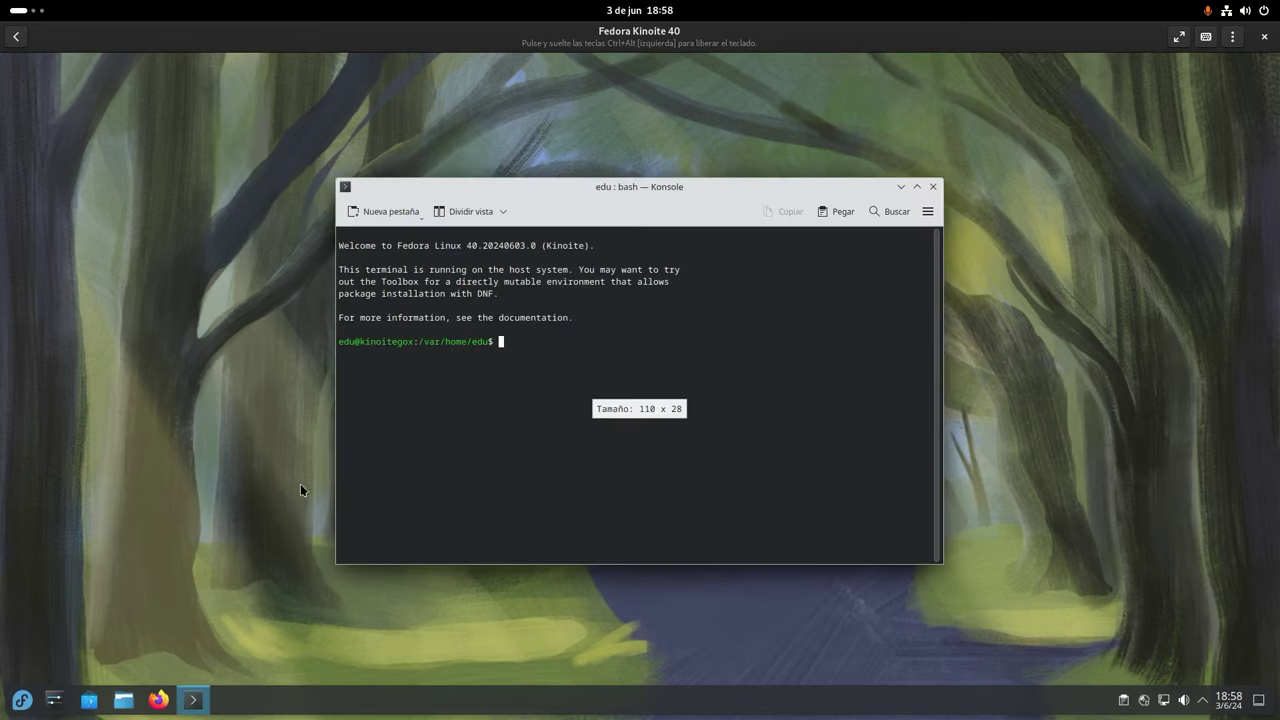
click(917, 190)
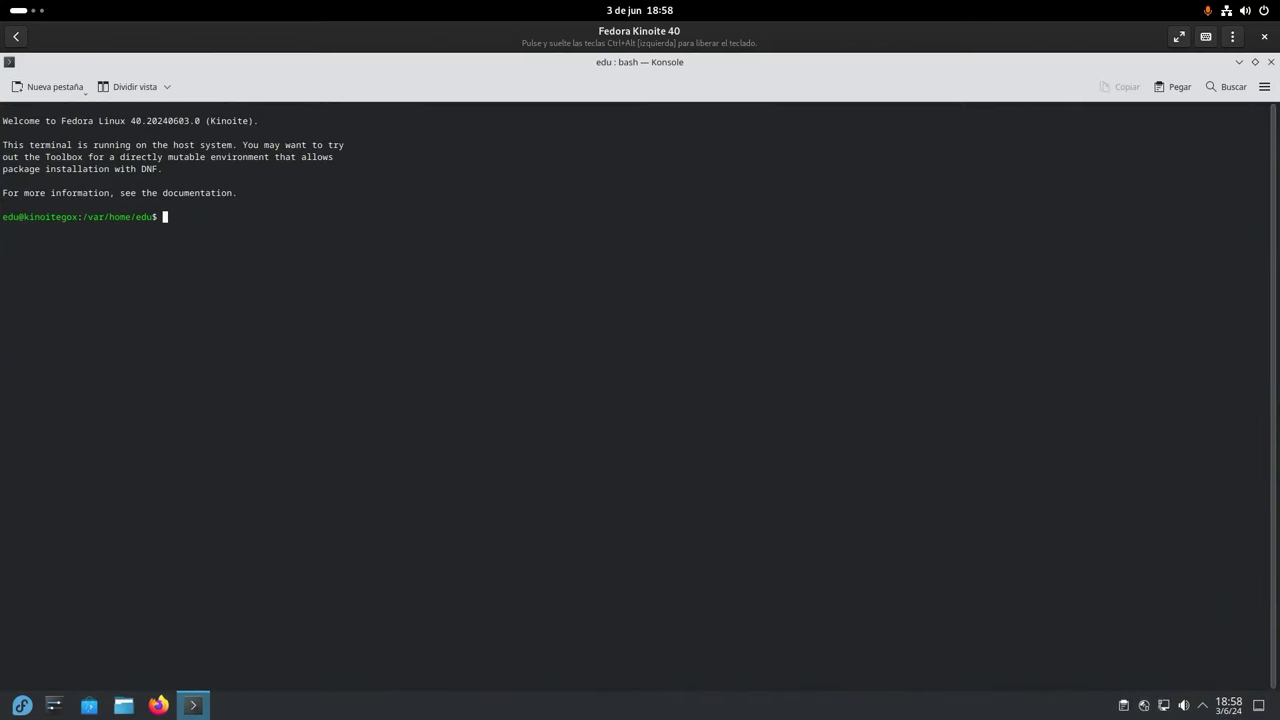
key(ctrl+plus)
key(ctrl+plus)
key(ctrl+plus)
key(ctrl+plus)
key(ctrl+plus)
key(ctrl+plus)
key(ctrl+plus)
key(ctrl+plus)
key(ctrl+plus)
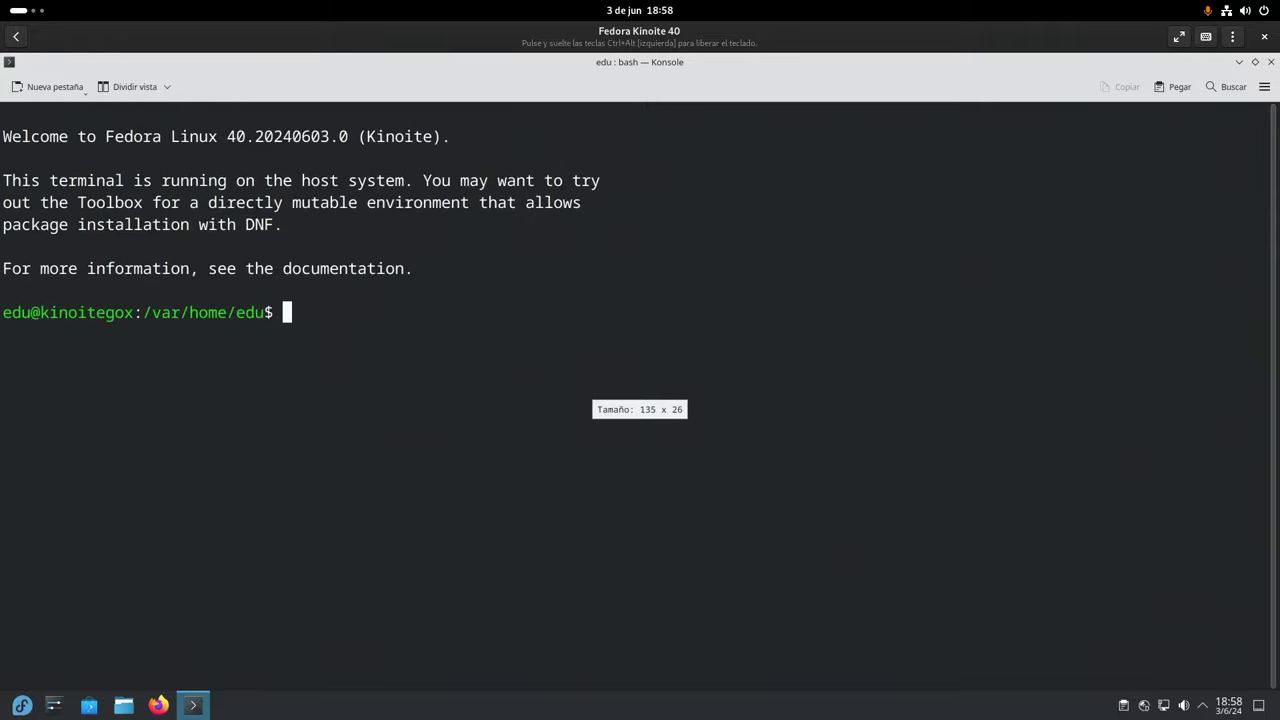
text(clear)
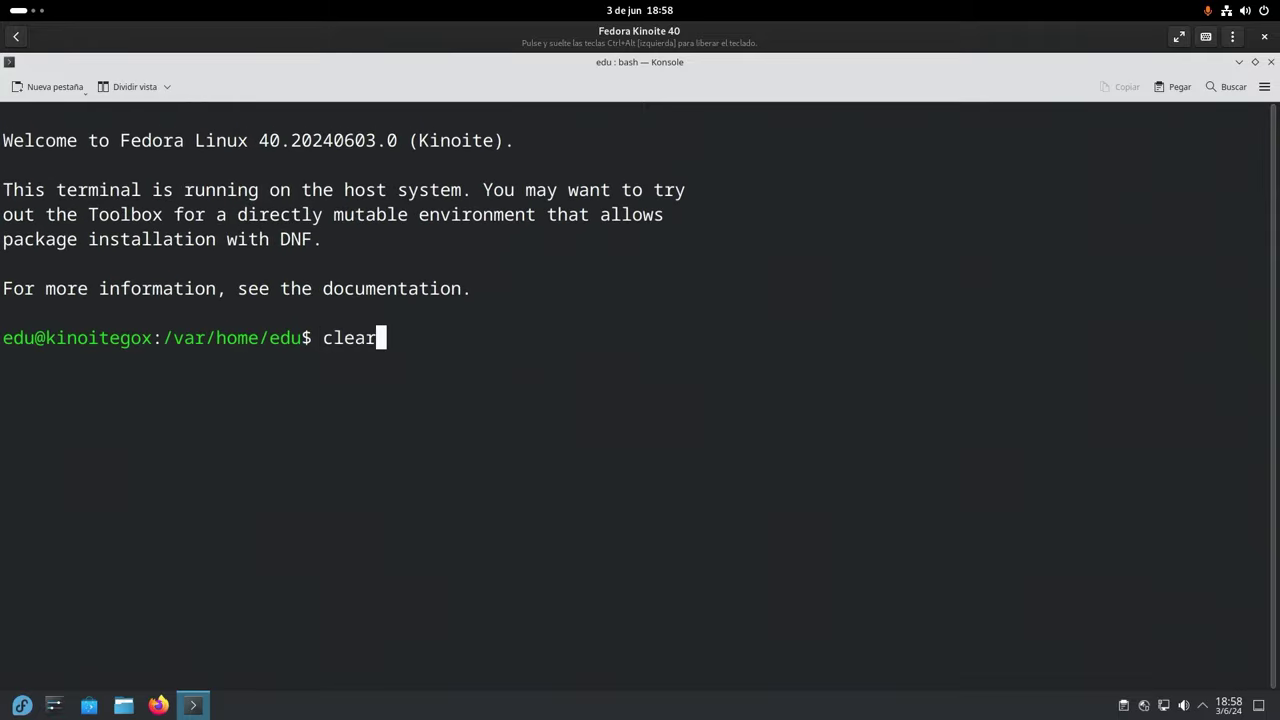
key(Return)
- Run 'rpm-ostree override remove firefox-langpacks firefox', then enter 'systemctl reboot' at the prompt
text(rpm-ostre)
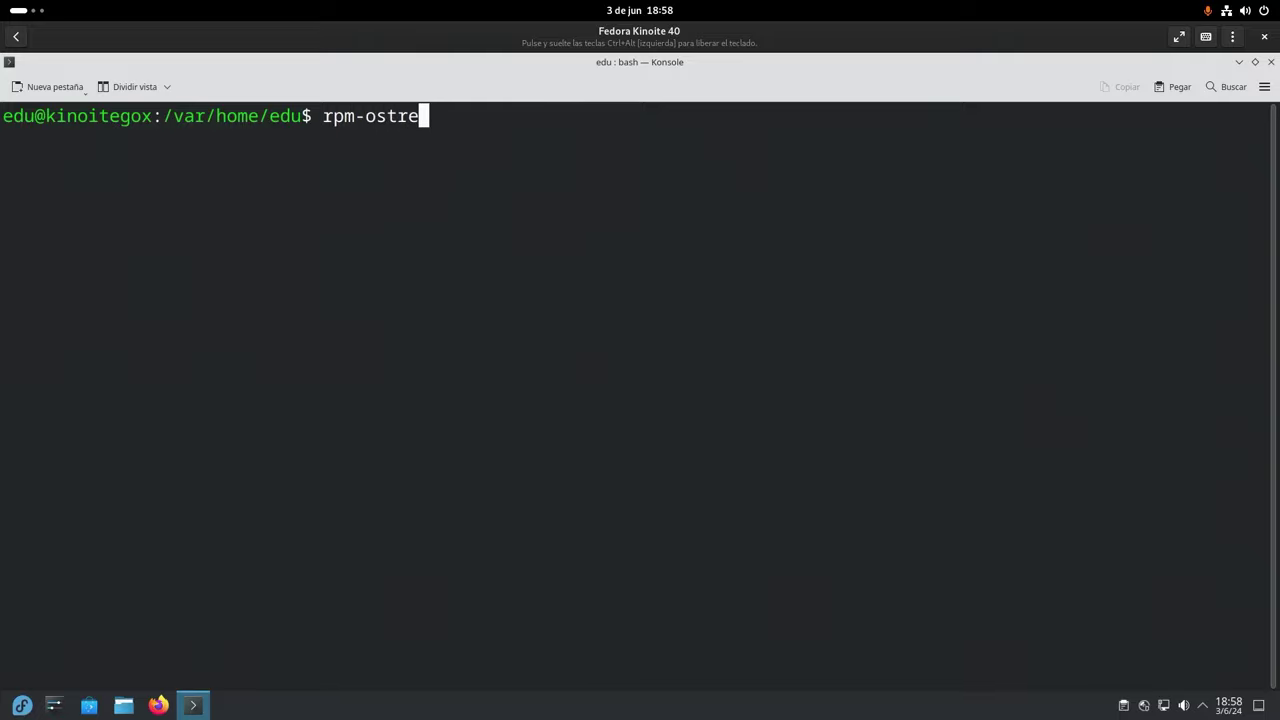
text(e over)
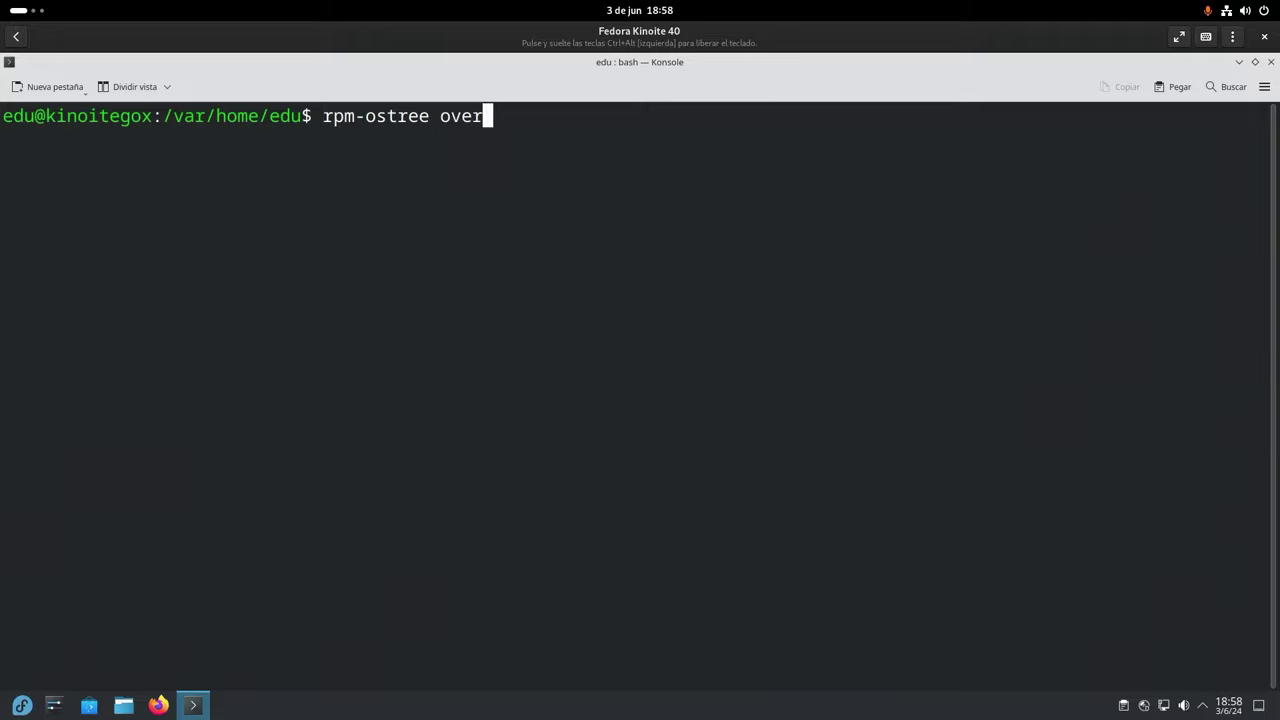
text(ride remove )
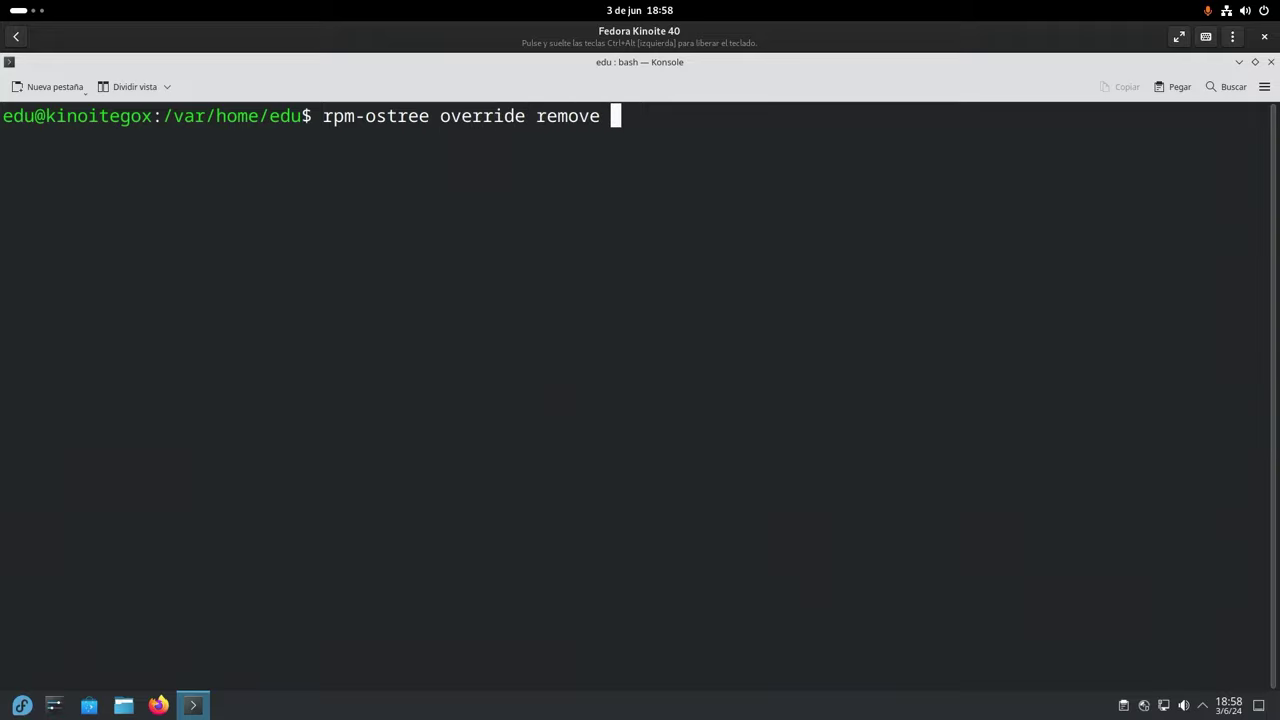
text(firefo)
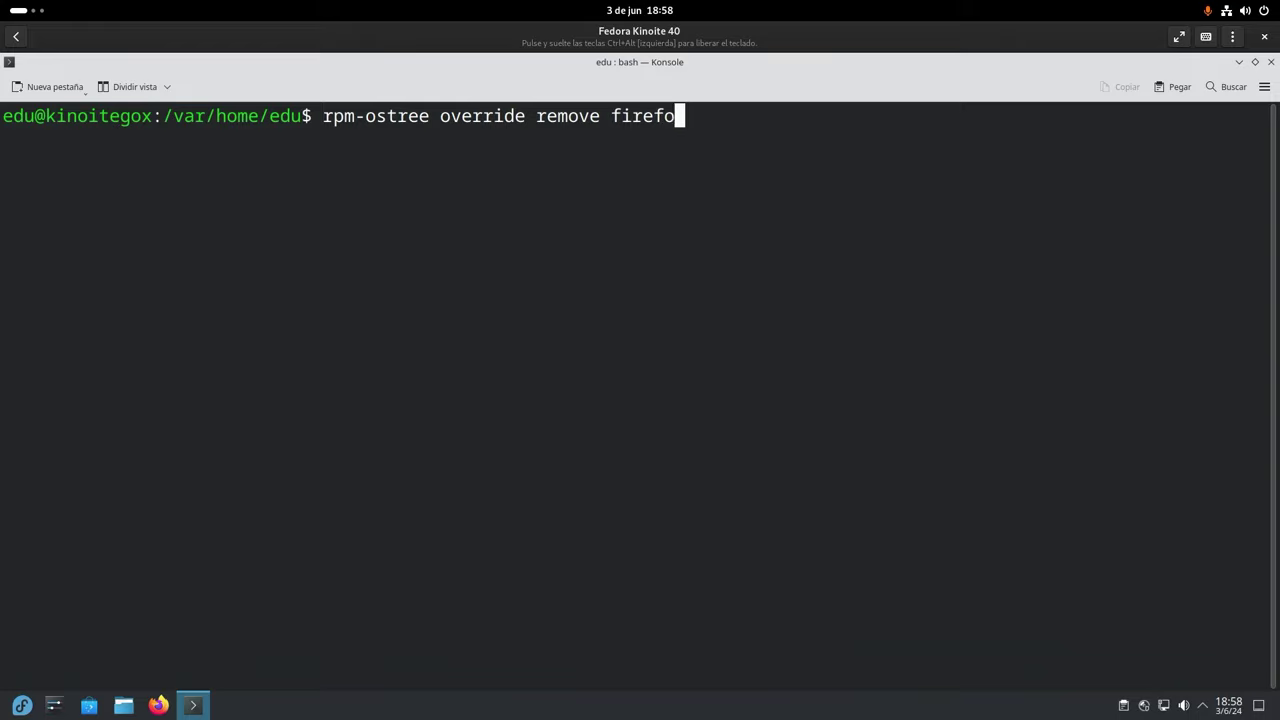
text(x-langpac)
key(BackSpace)
key(BackSpace)
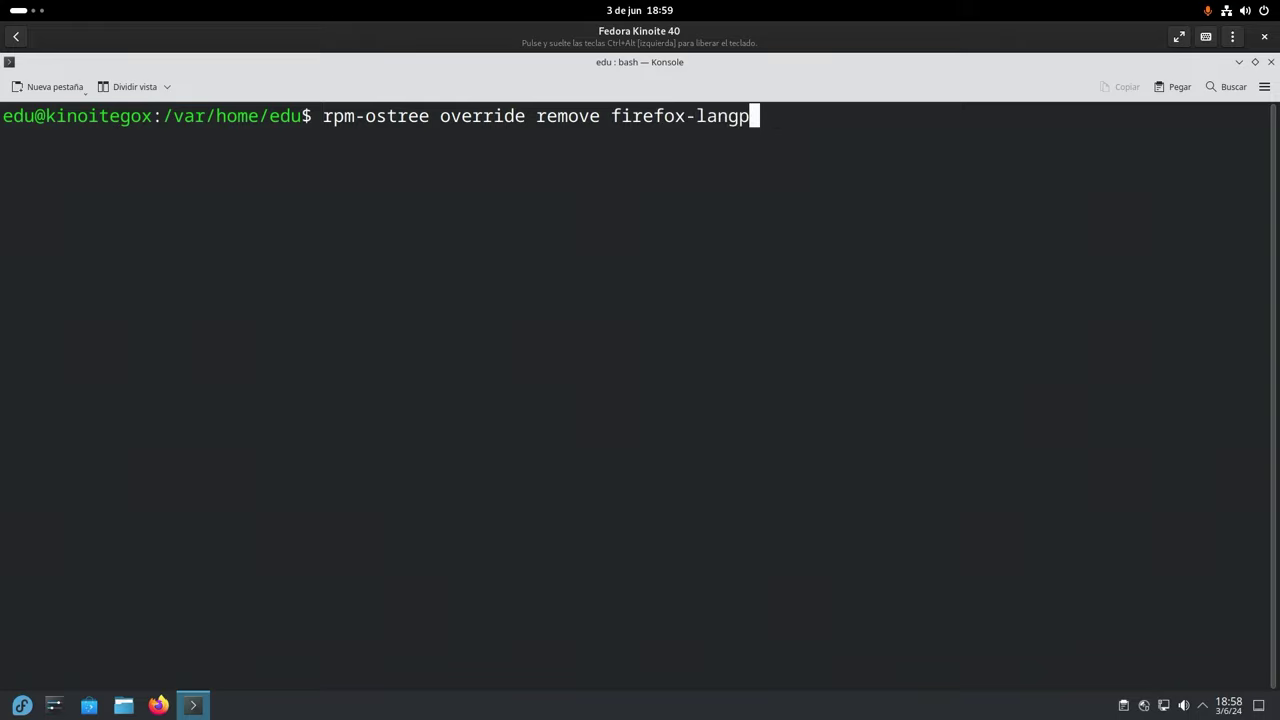
text(acks firefox)
key(Left)
key(Left)
key(Left)
key(Left)
key(Left)
key(Left)
key(Left)
key(Left)
key(Left)
key(Left)
key(Left)
key(Left)
key(Left)
key(Left)
key(Left)
key(Left)
key(Left)
key(Left)
key(Left)
key(Left)
key(Left)
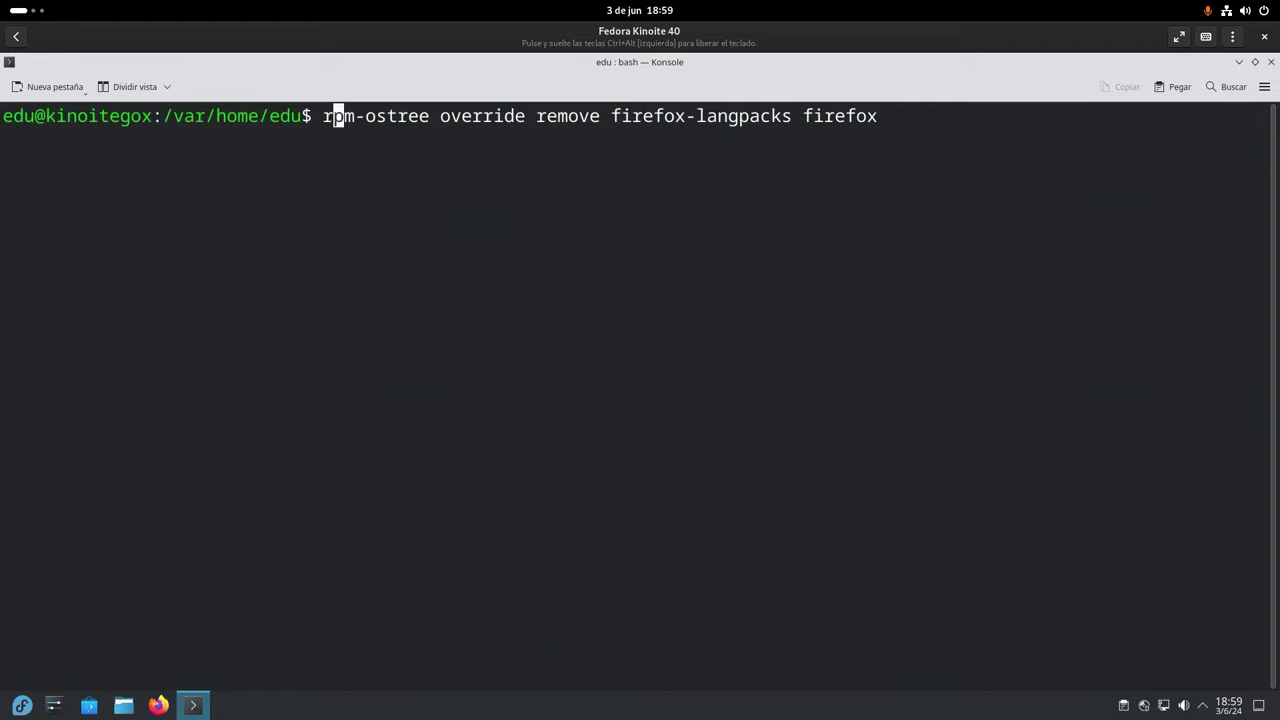
key(Right)
key(Right)
key(Right)
key(Right)
key(Right)
key(Right)
key(Right)
key(Right)
key(Right)
key(Right)
key(Right)
key(Right)
key(Right)
key(Right)
key(Right)
key(Right)
key(Right)
key(Right)
key(Right)
key(Right)
key(Right)
key(Return)
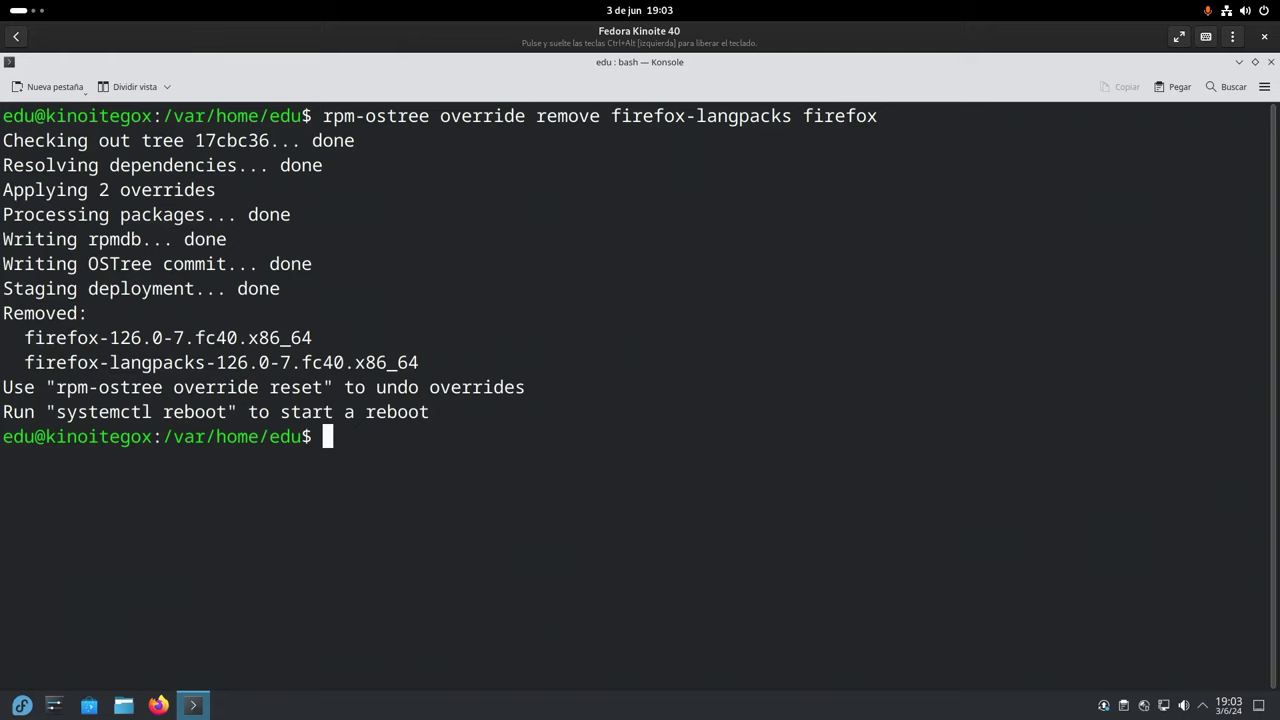
text(systemctl reboot)
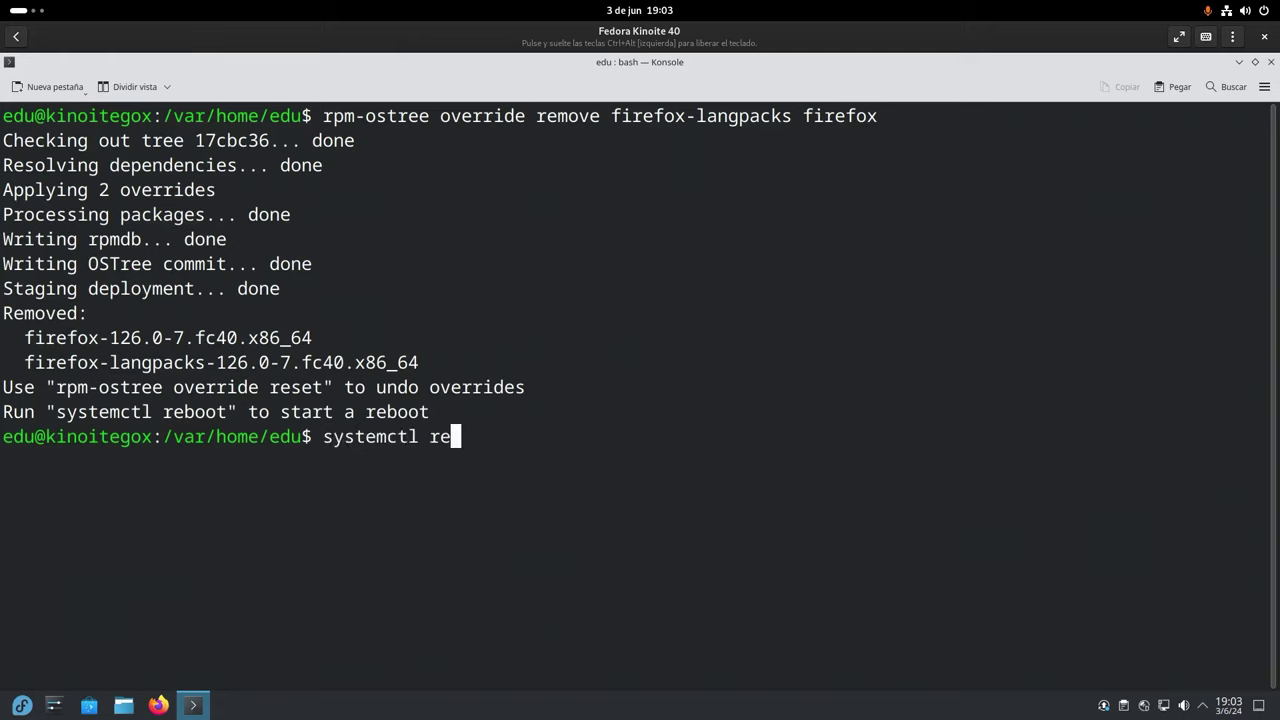